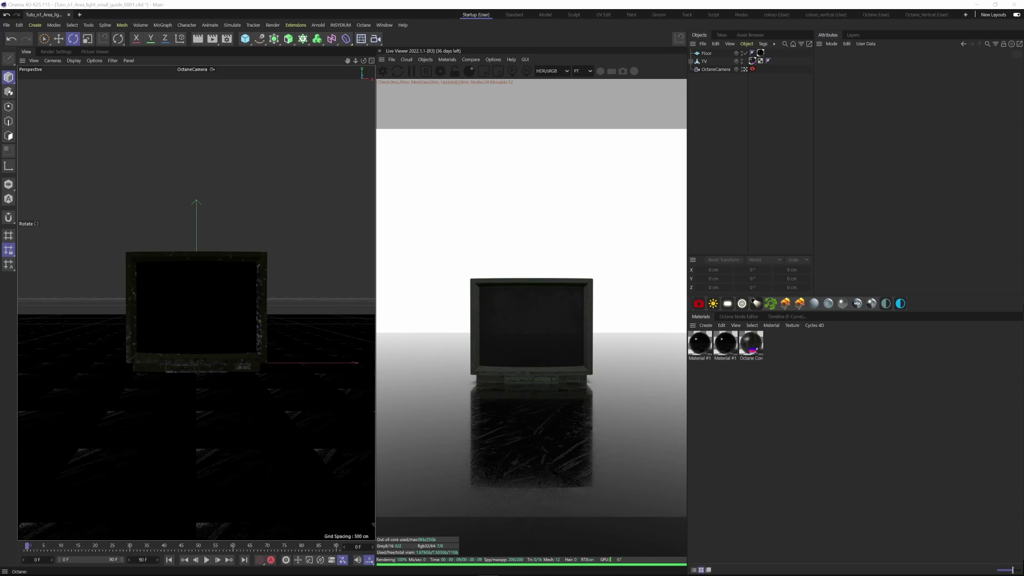
Add an Octane area light to the scene, look through the Octane light types, and show the light tag's settings
left_click(727, 304)
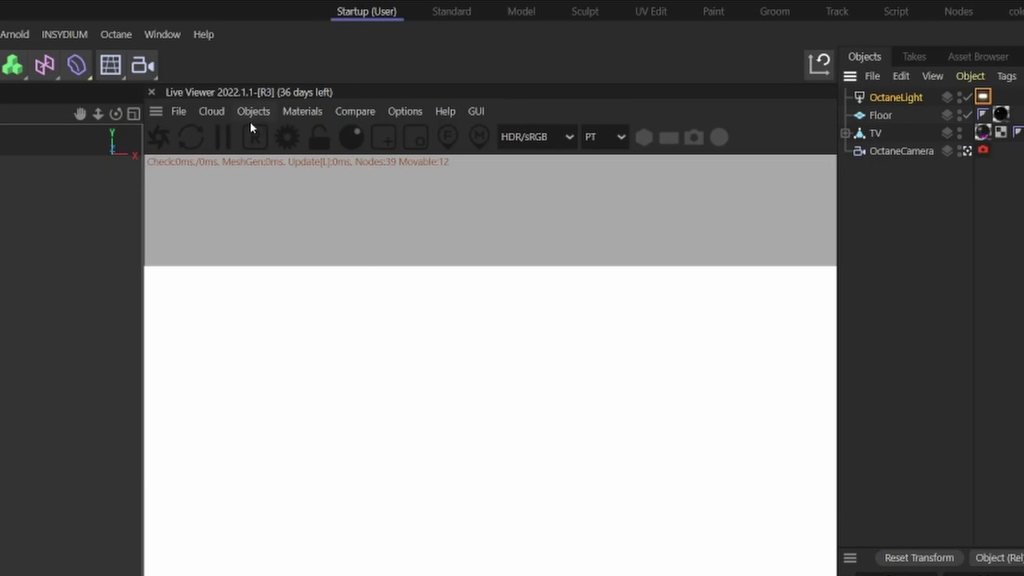
left_click(252, 112)
mouse_move(280, 195)
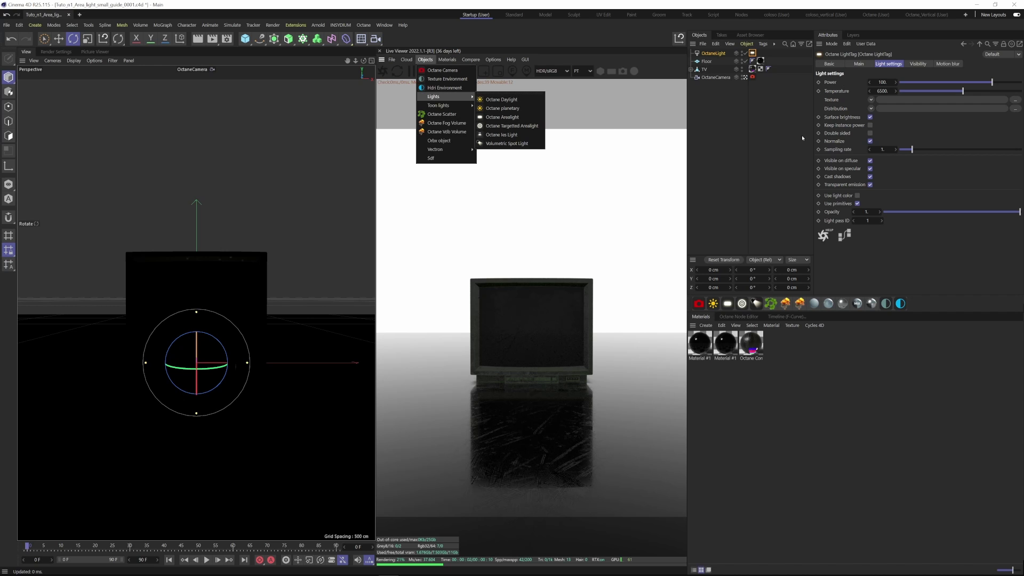
left_click(761, 117)
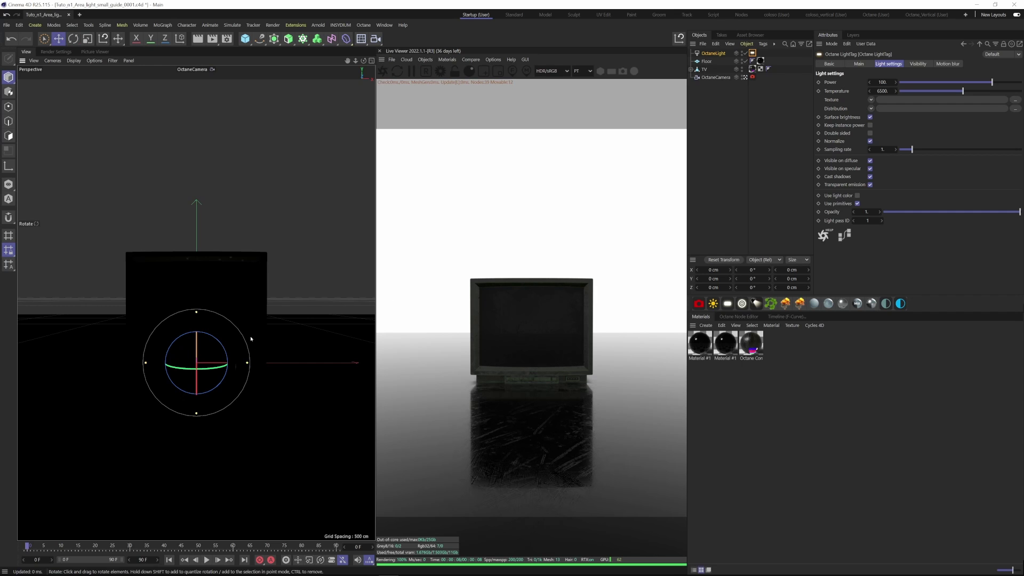
Move the area light up beside the TV and rotate it so that it faces the TV
key("e")
left_click_drag(220, 365, 149, 365)
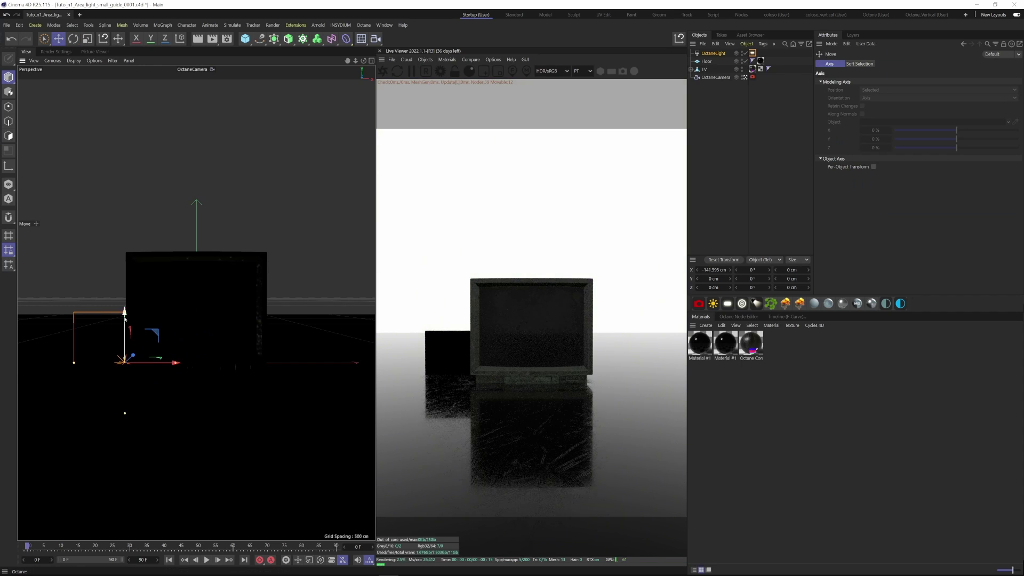
left_click_drag(124, 319, 124, 194)
key("r")
mouse_move(132, 244)
left_mouse_down()
mouse_move(163, 241)
mouse_move(91, 210)
mouse_move(129, 249)
left_mouse_up()
key("e")
Set Octane's default environment color to black with the area light switched off, and re-enable the light
left_click(745, 54)
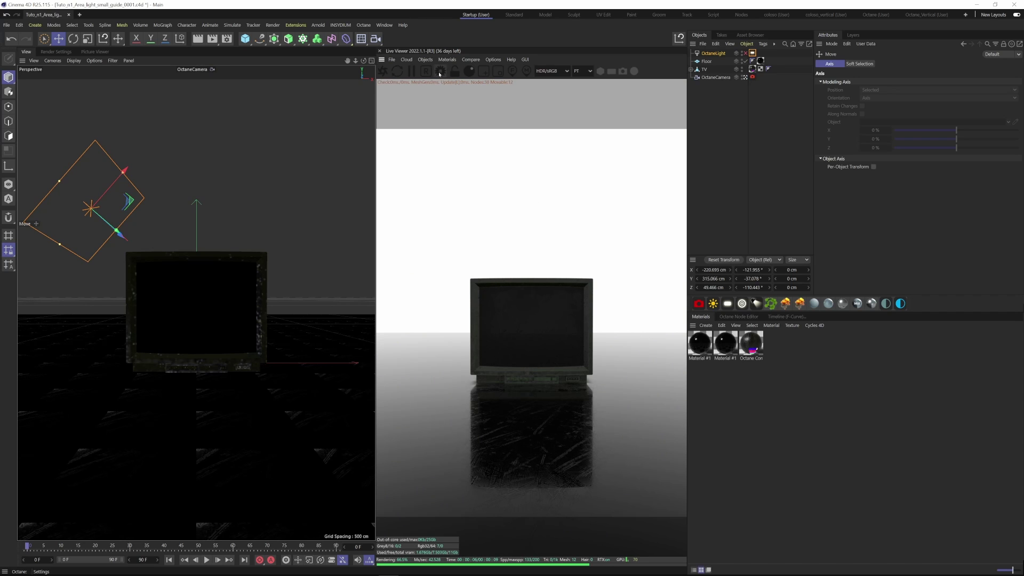
left_click_drag(1023, 145, 619, 165)
left_click(577, 186)
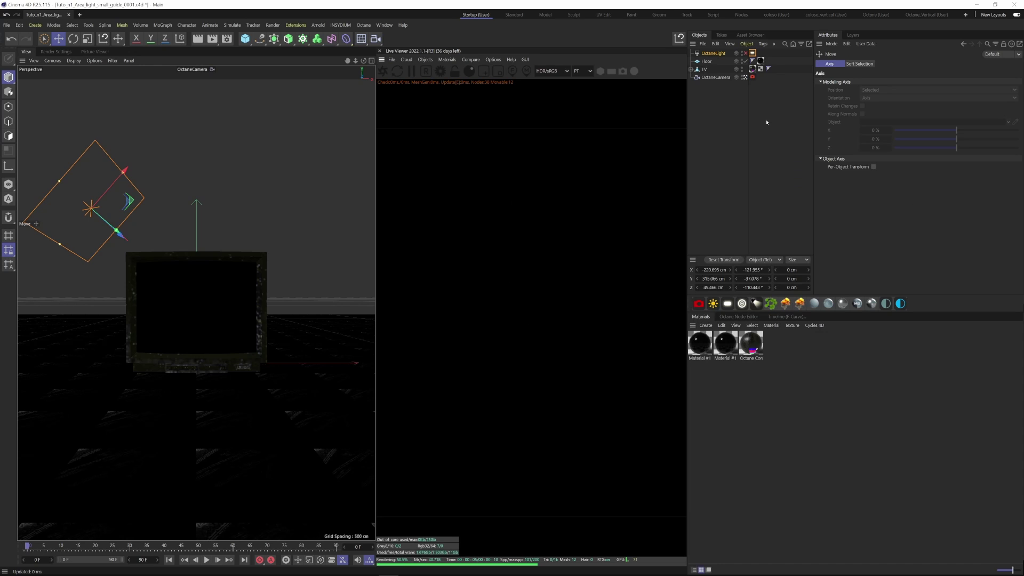
left_click(745, 54)
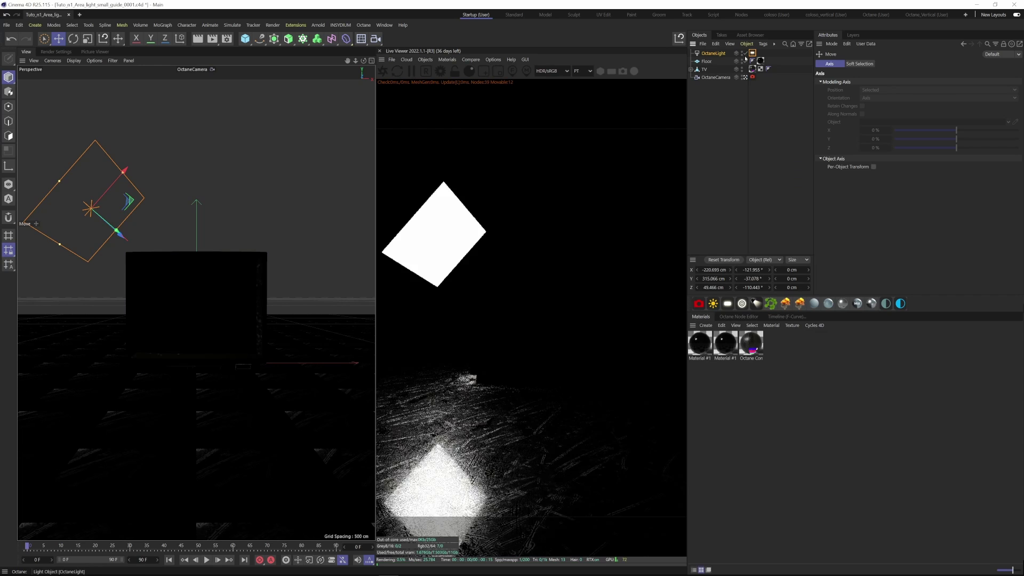
left_click(728, 377)
double_click(728, 377)
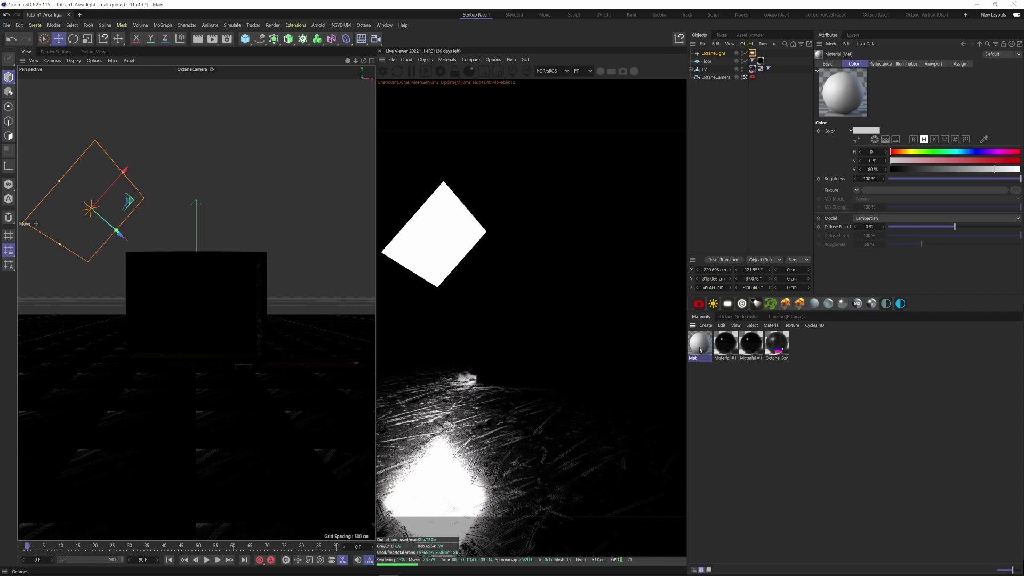
key("Delete")
Create an Octane diffuse material and apply it to the Floor object
left_click(818, 305)
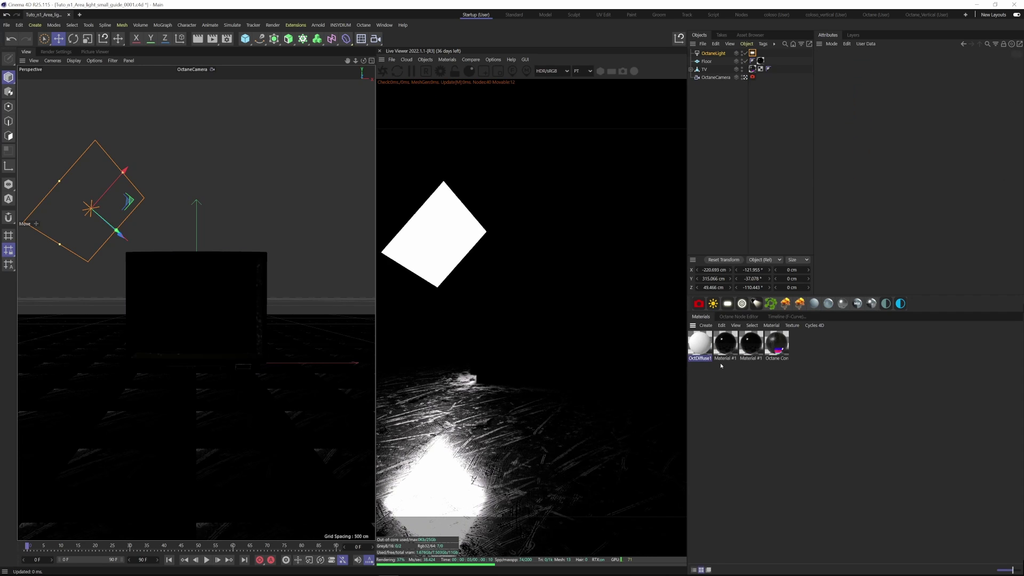
left_click_drag(700, 342, 710, 63)
Disable Surface brightness on the area light and scale it smaller and larger, leaving it much larger than its original size
left_click(714, 53)
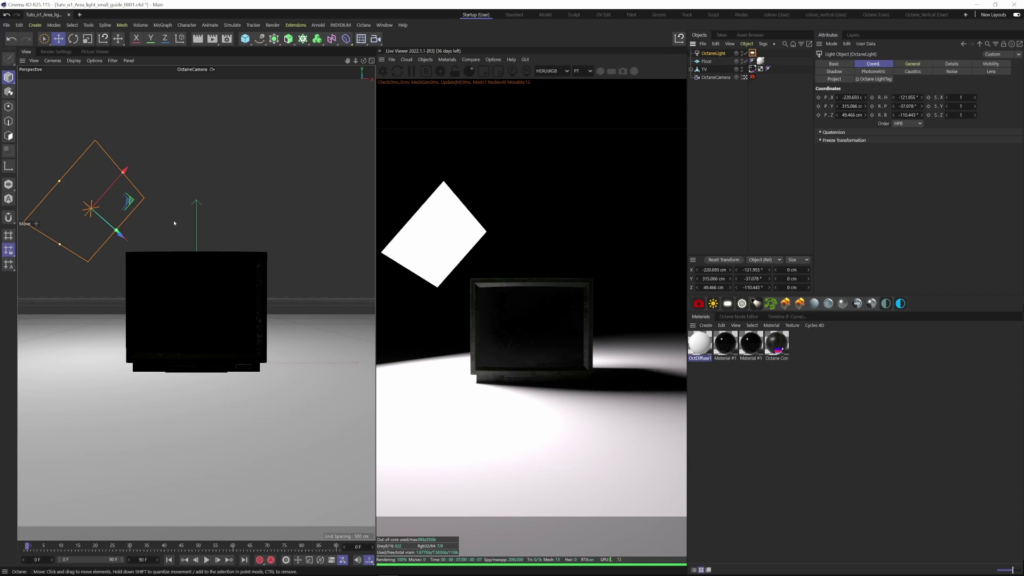
key("t")
left_click_drag(174, 223, 135, 254)
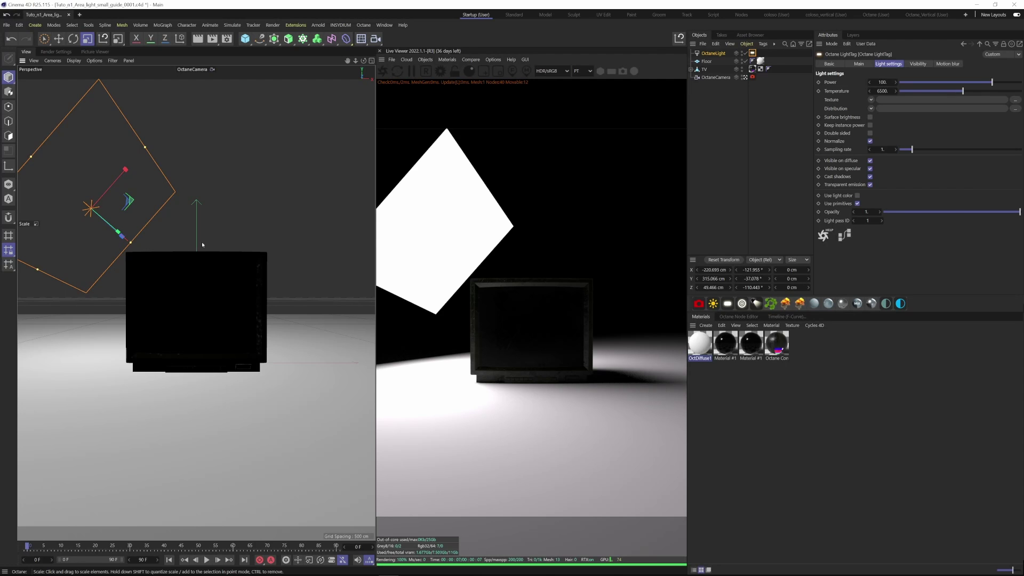
key("t")
left_click_drag(213, 228, 143, 264)
left_click_drag(206, 228, 80, 307)
left_click_drag(238, 226, 83, 336)
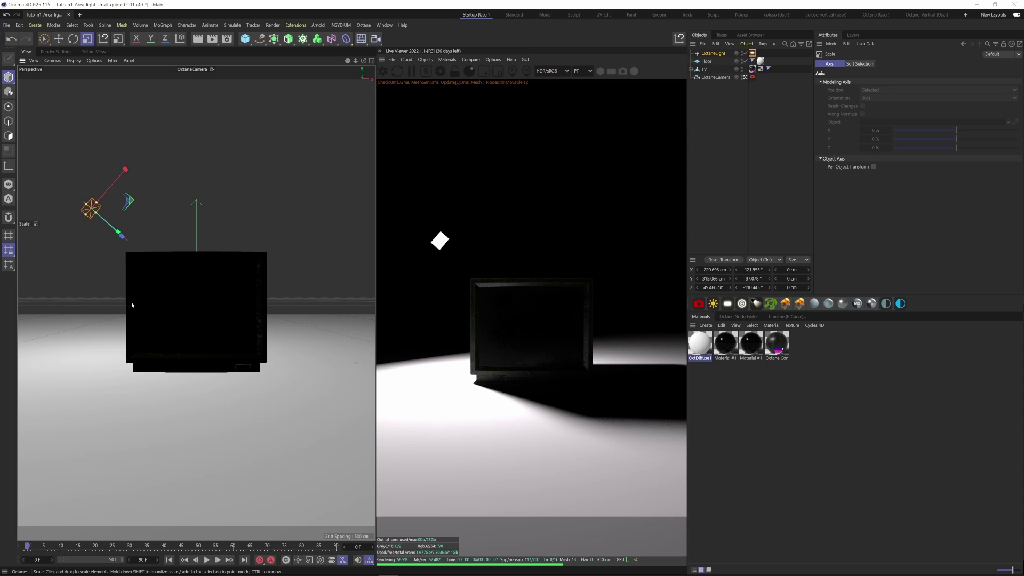
left_click_drag(93, 312, 214, 296)
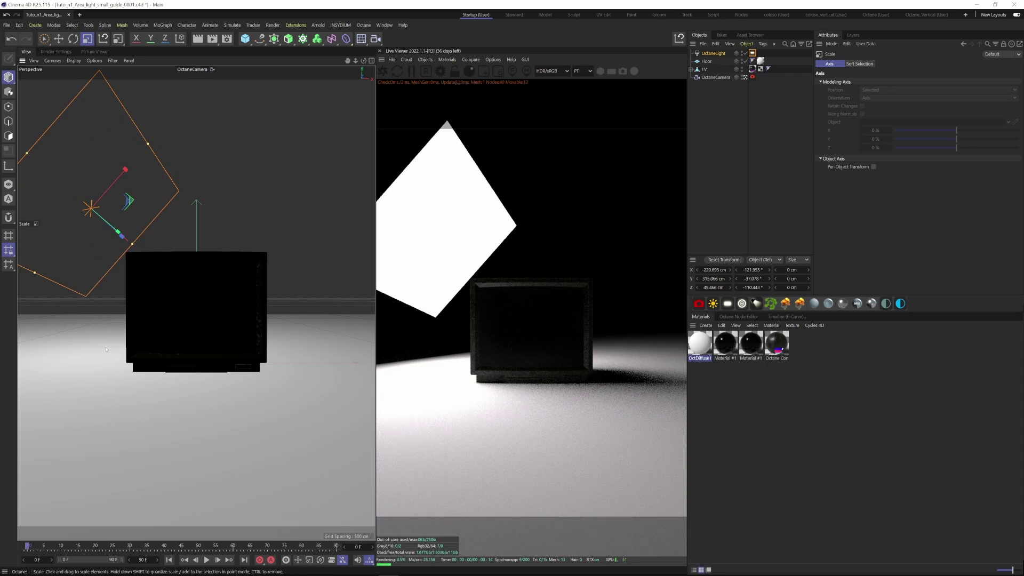
left_click_drag(256, 341, 298, 350)
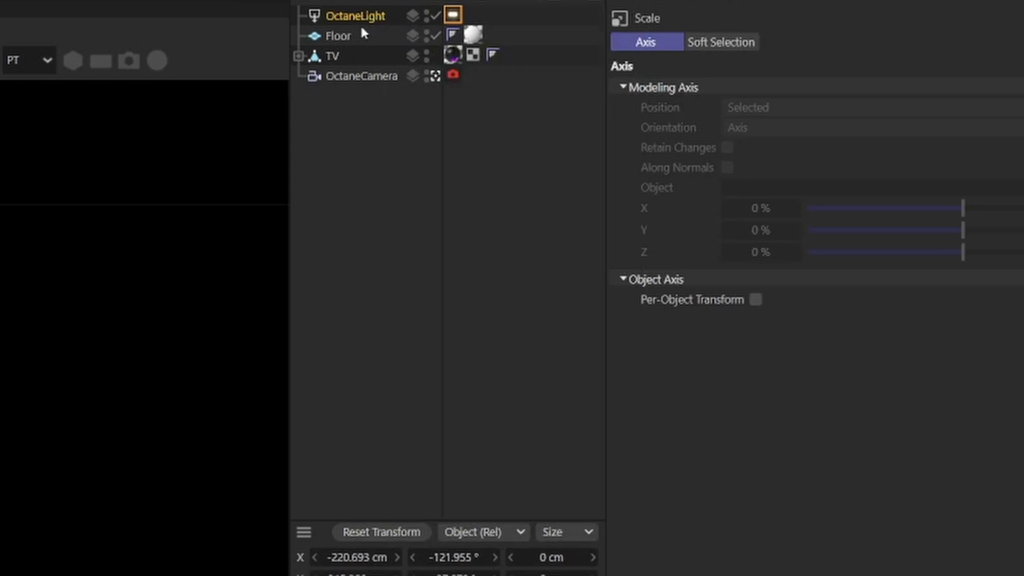
Add a Target tag to the OctaneLight and look up the targeted variant among the Octane light types
right_click(365, 15)
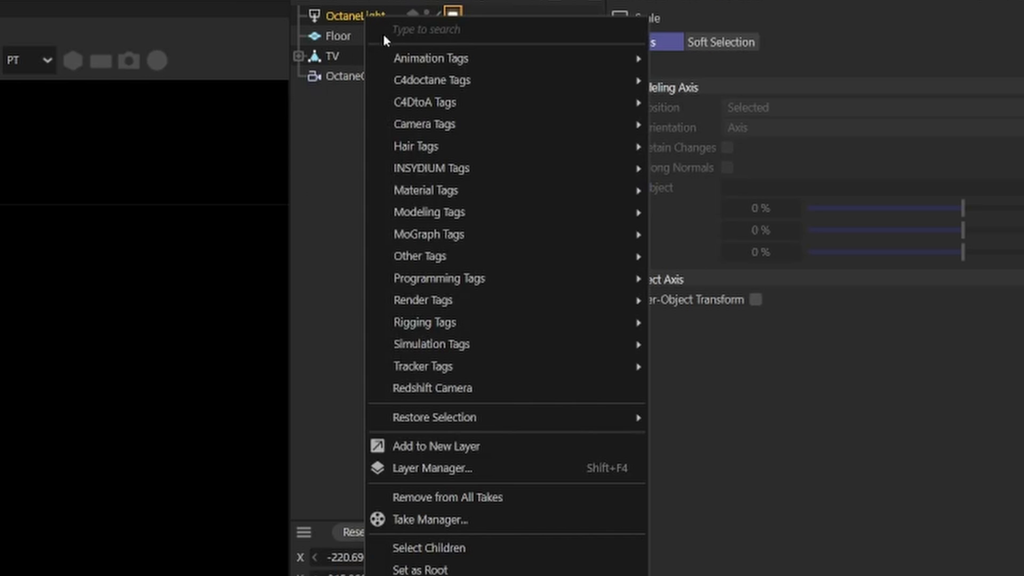
mouse_move(407, 60)
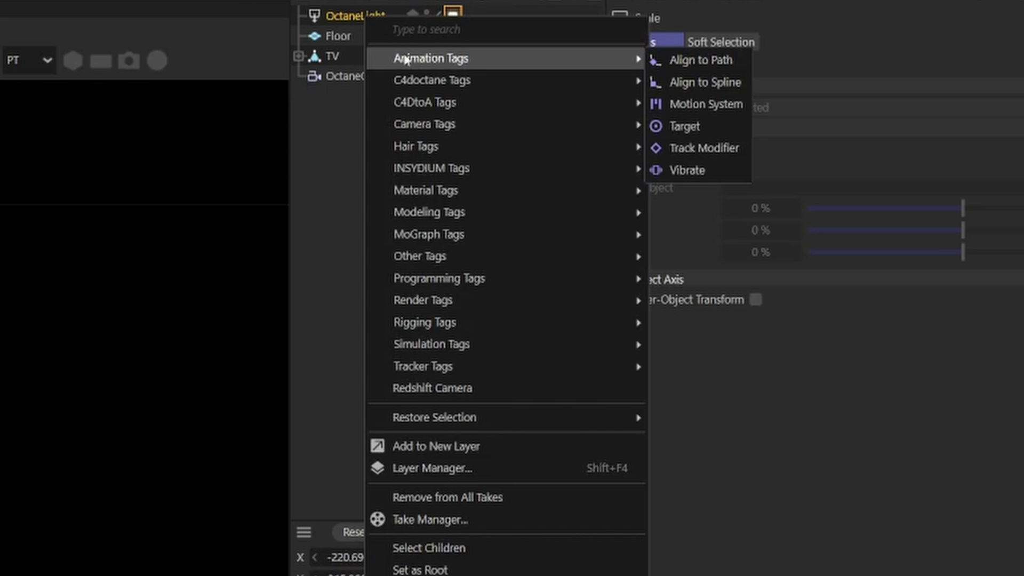
left_click(698, 131)
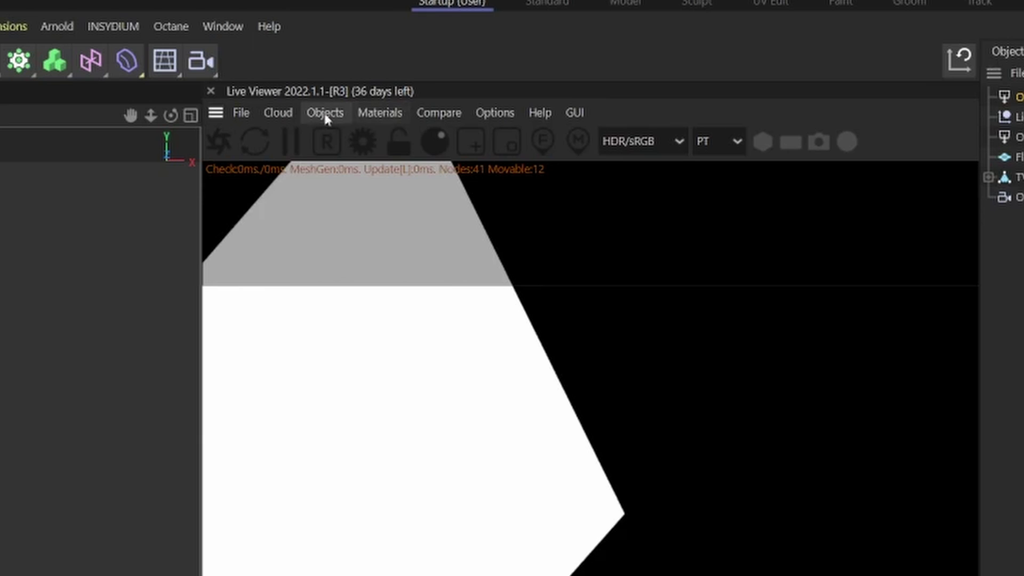
left_click(326, 114)
mouse_move(366, 203)
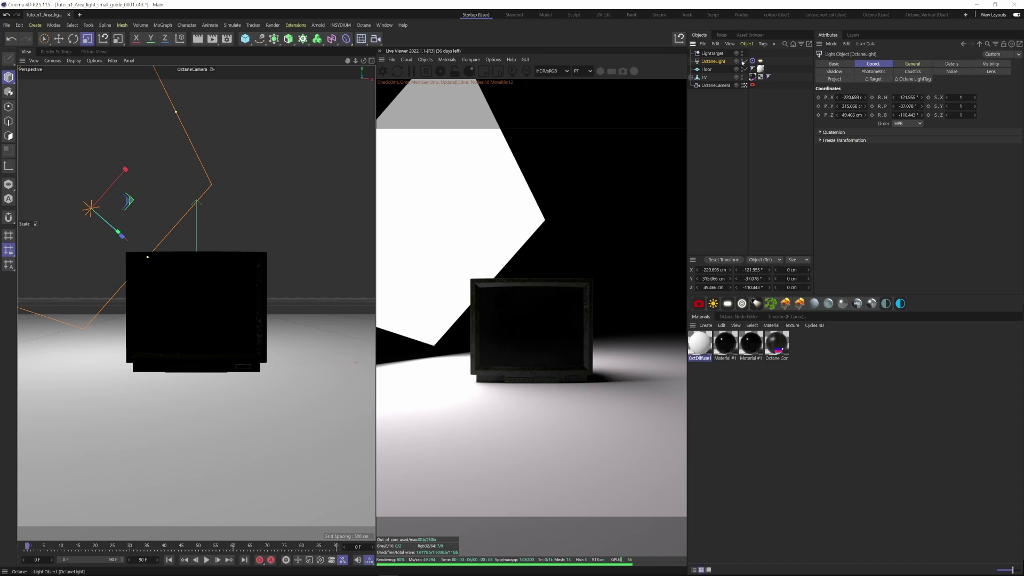
Set the TV as the Target Object of the light's Target tag and delete the LightTarget object
left_click(752, 61)
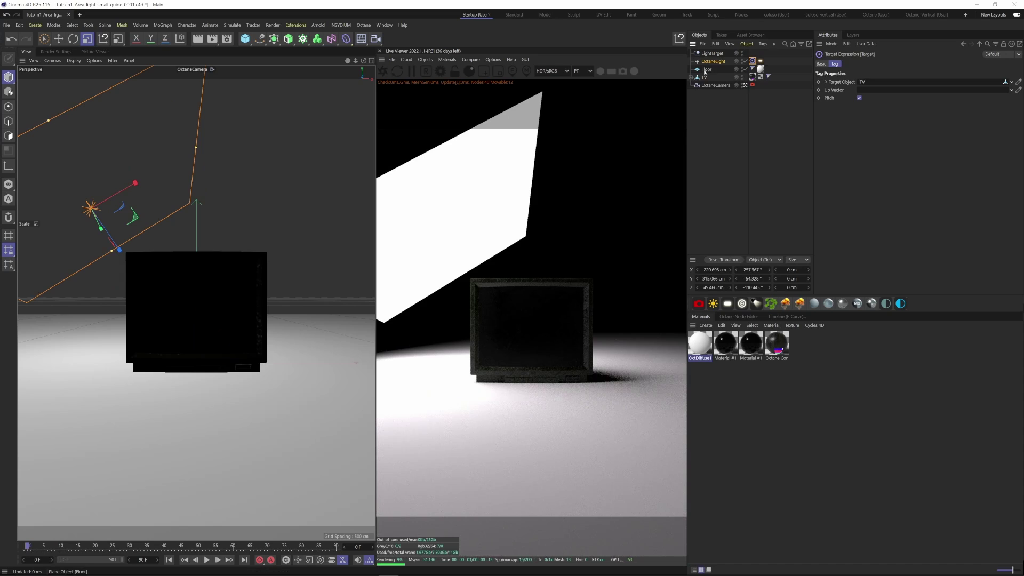
left_click(714, 54)
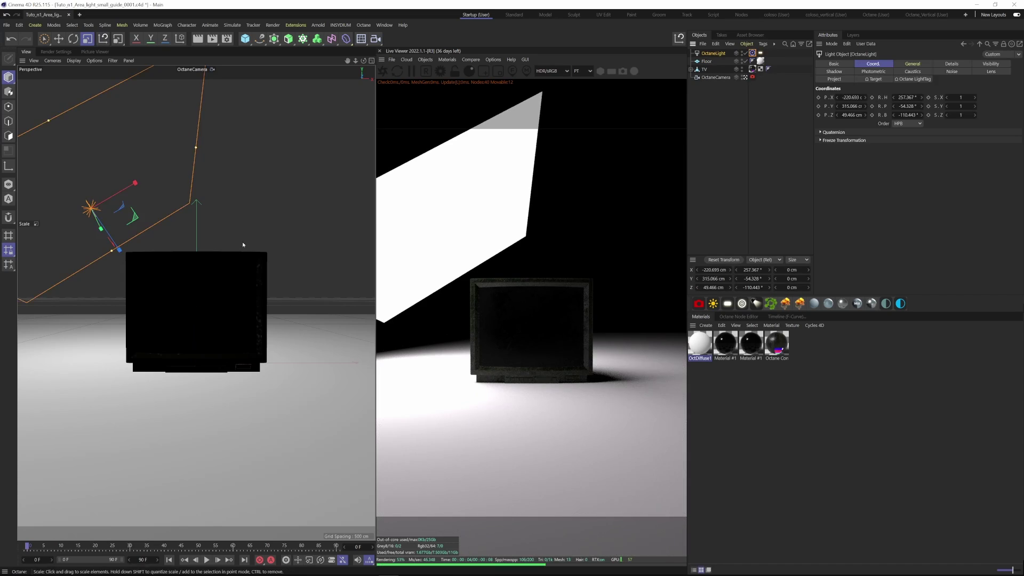
Shrink the area light and place it at about X -392 cm, Y 472 cm, Z -218 cm, viewing the scene outside the Octane camera
left_click_drag(242, 244, 176, 240)
key("e")
left_click_drag(100, 229, 41, 198)
left_click(745, 78)
left_click_drag(210, 314, 195, 363, "alt")
left_click_drag(140, 373, 164, 372)
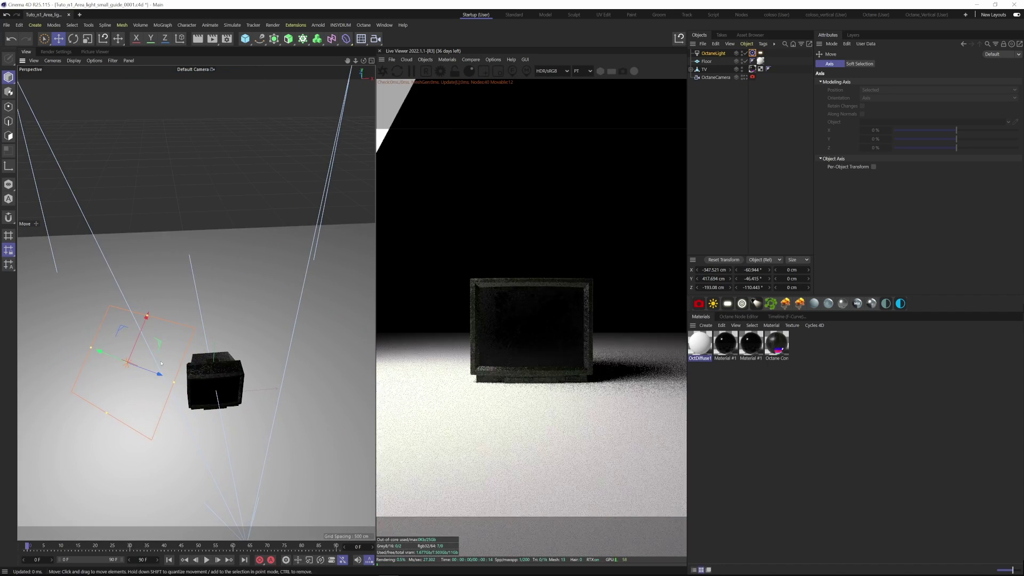
key("ctrl+z")
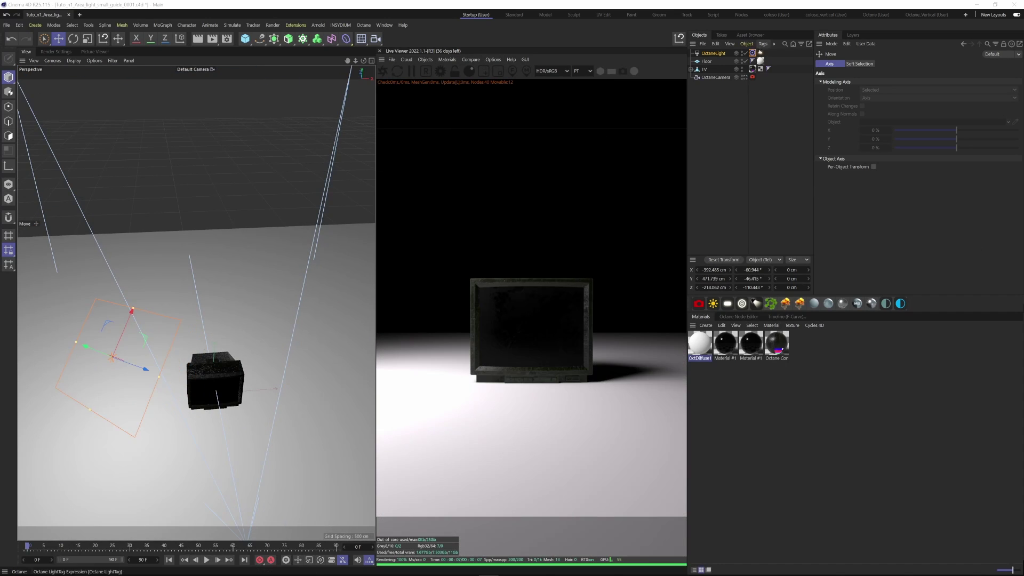
Raise the area light's power to about 219 and its temperature to about 7385
left_click(761, 53)
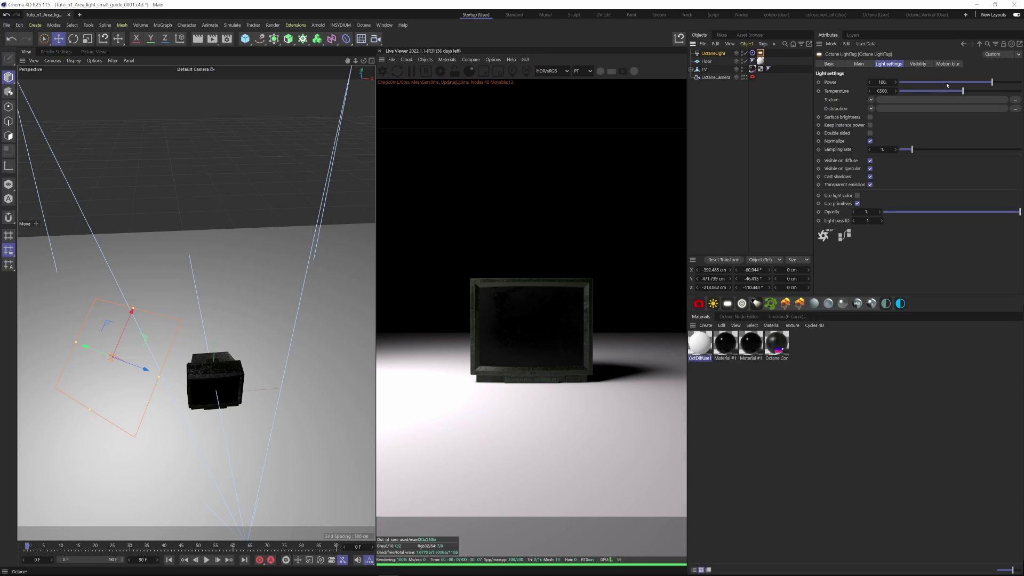
left_click_drag(990, 83, 996, 84)
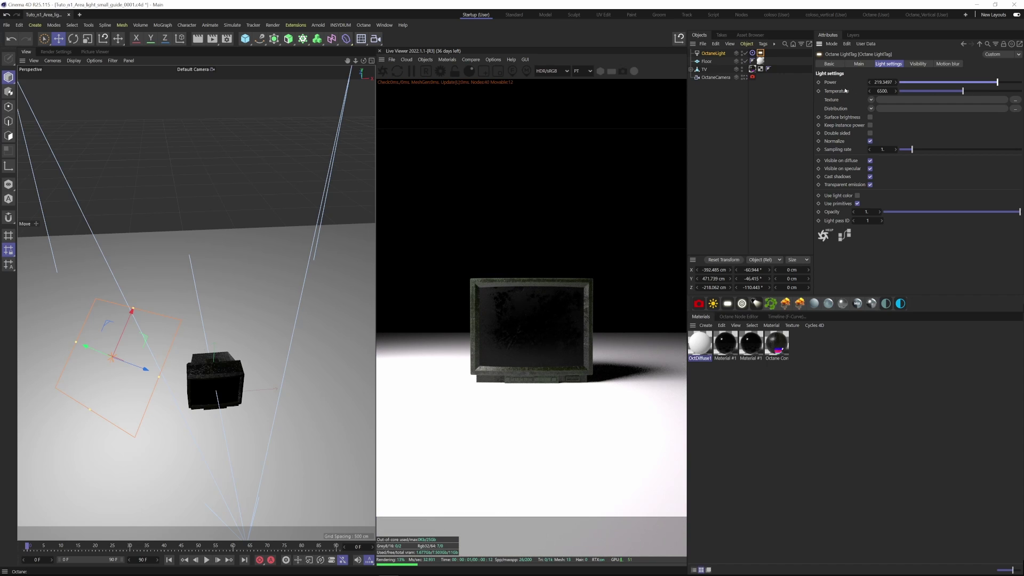
mouse_move(963, 91)
left_mouse_down()
mouse_move(903, 91)
mouse_move(1021, 95)
mouse_move(972, 94)
left_mouse_up()
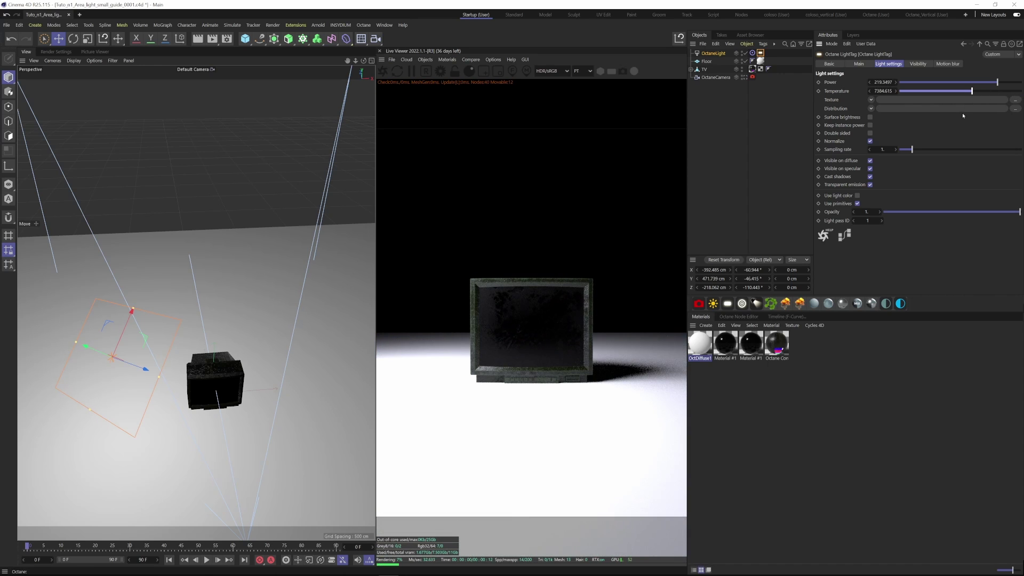
Assign a c4doctane RgbSpectrum shader as the area light's texture
left_click(871, 100)
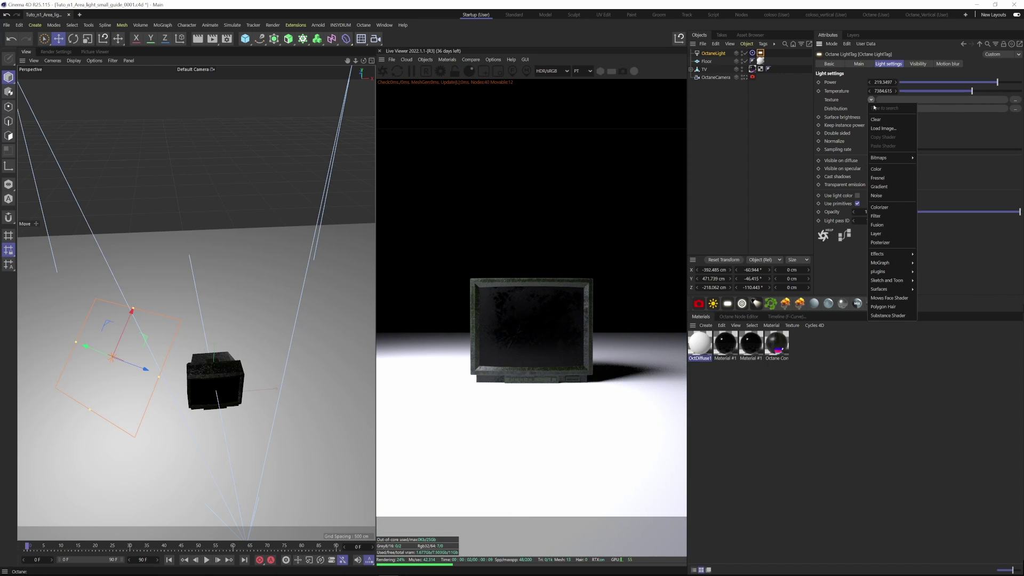
mouse_move(888, 271)
mouse_move(921, 272)
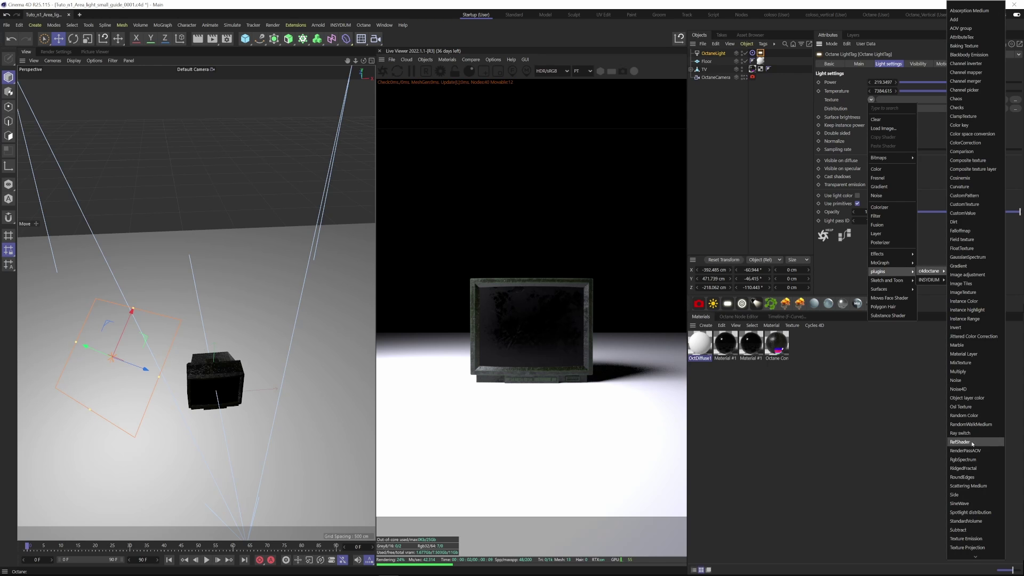
left_click(962, 459)
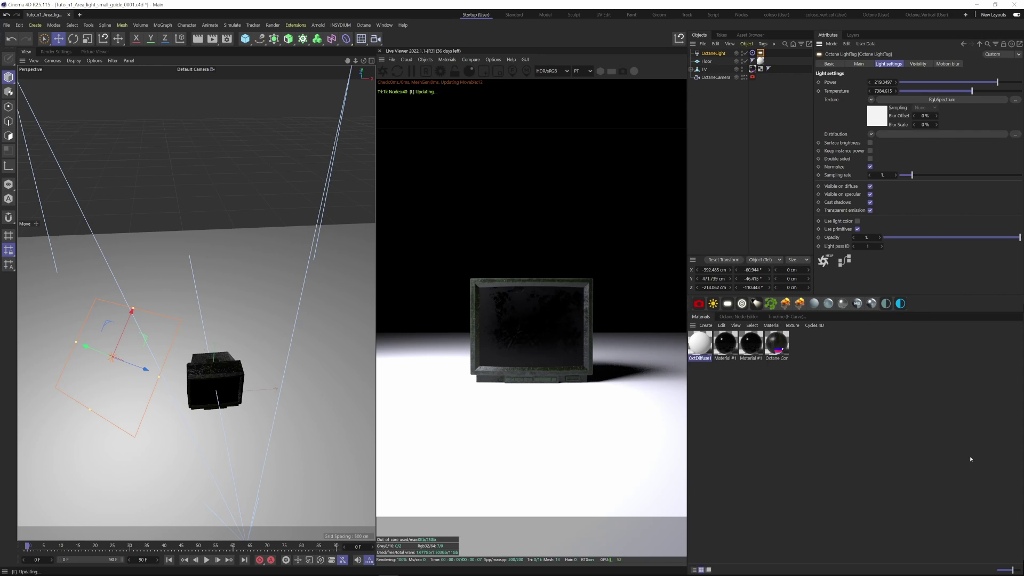
Give the RgbSpectrum shader 71% saturation and try different hues, including 133° green and 253° violet
left_click(882, 121)
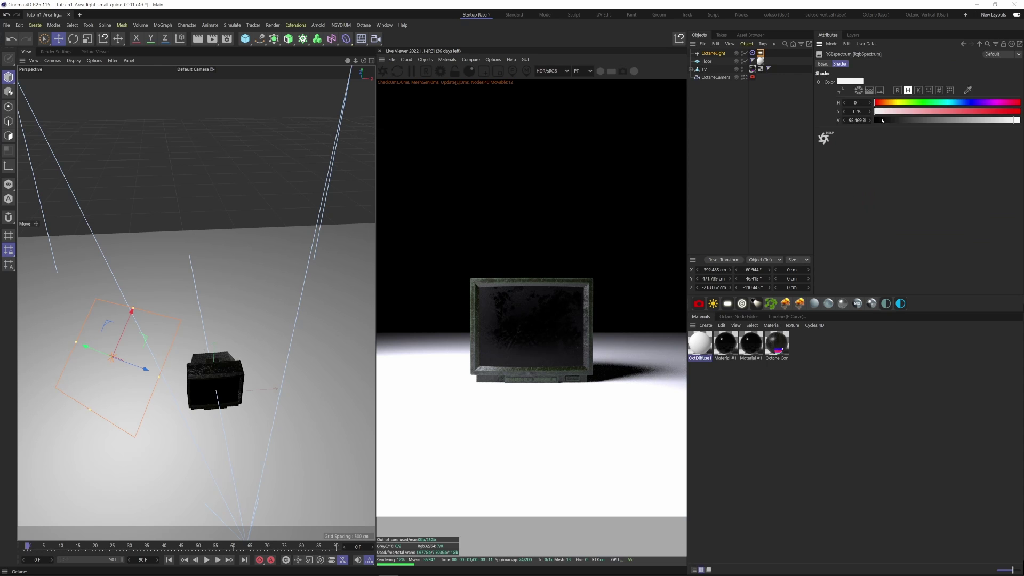
left_click_drag(939, 111, 978, 111)
left_click(929, 103)
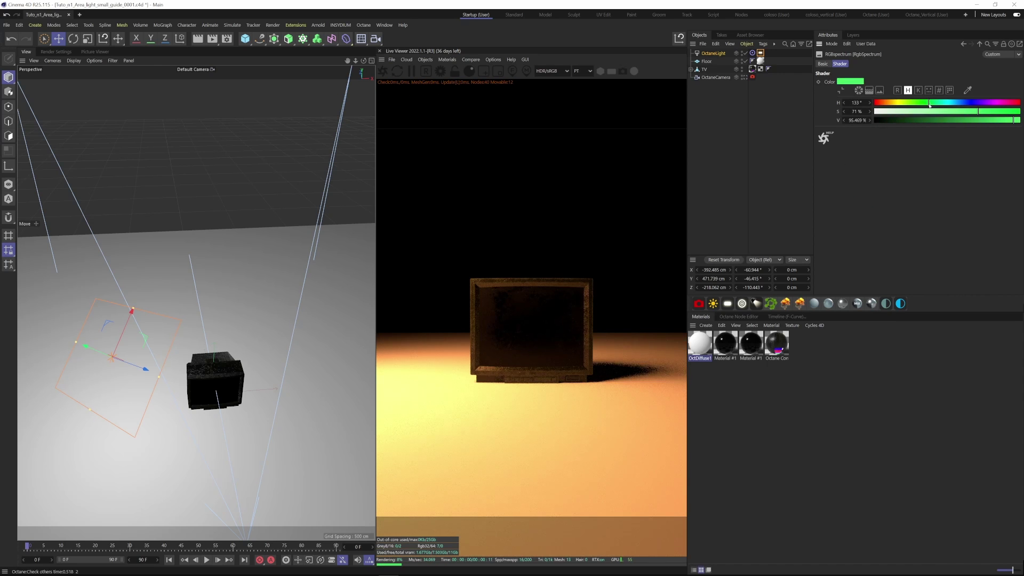
left_click(978, 102)
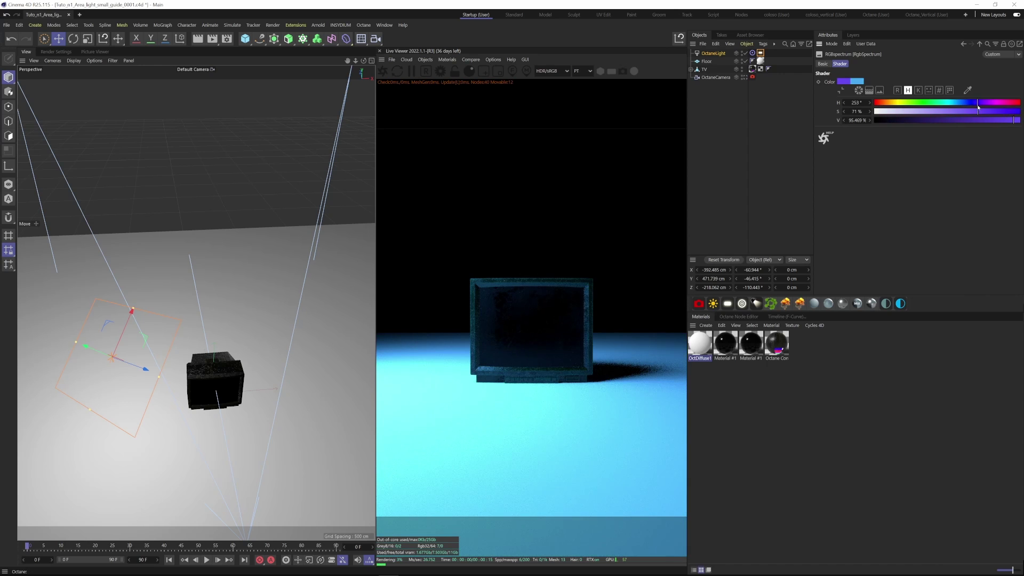
left_click_drag(979, 107, 990, 107)
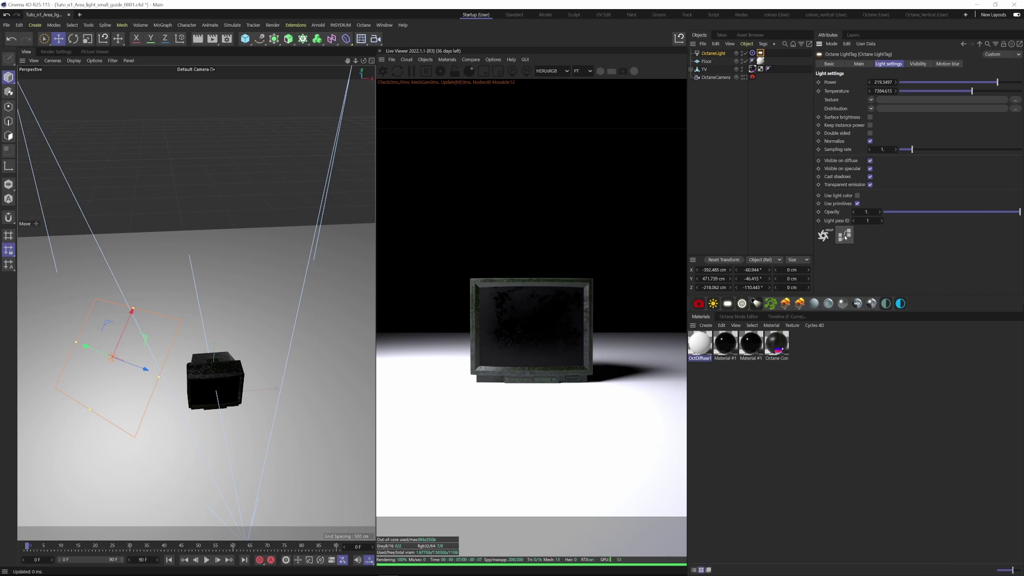
Open the light tag in the Octane Node Editor and connect a node to its Texture input
left_click(845, 235)
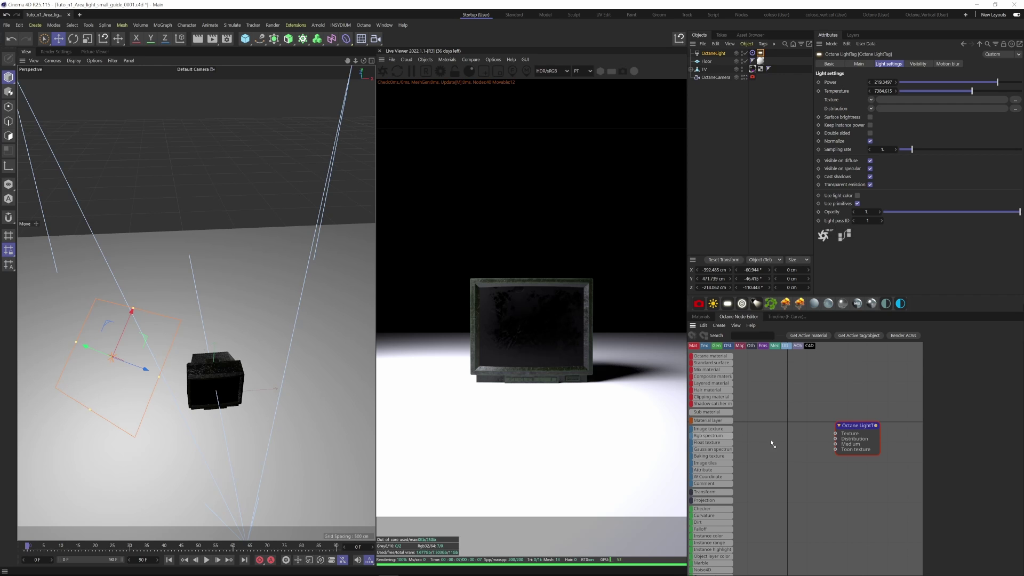
left_click_drag(771, 442, 834, 435)
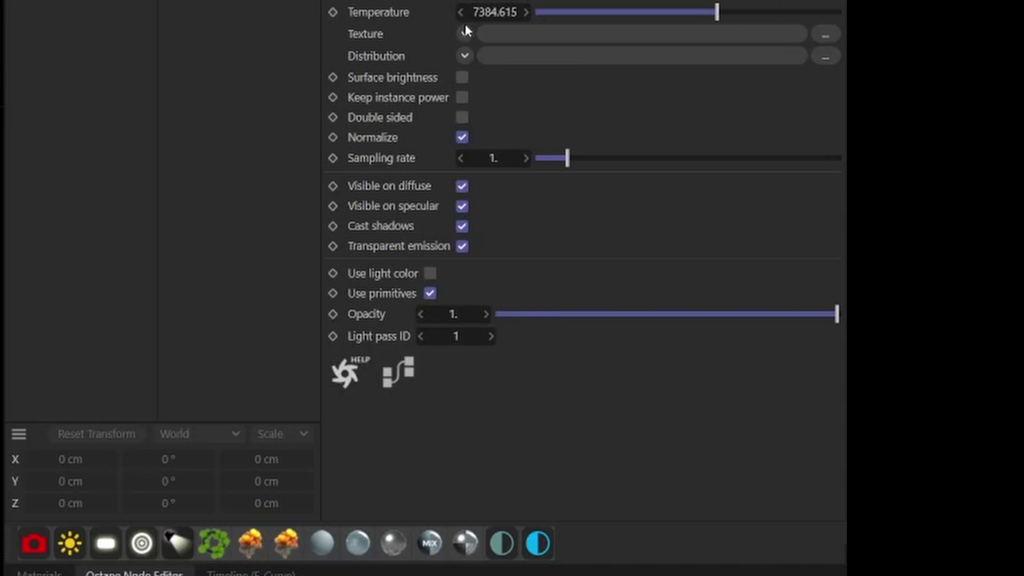
Assign a c4doctane ImageTexture shader as the area light's texture
left_click(465, 33)
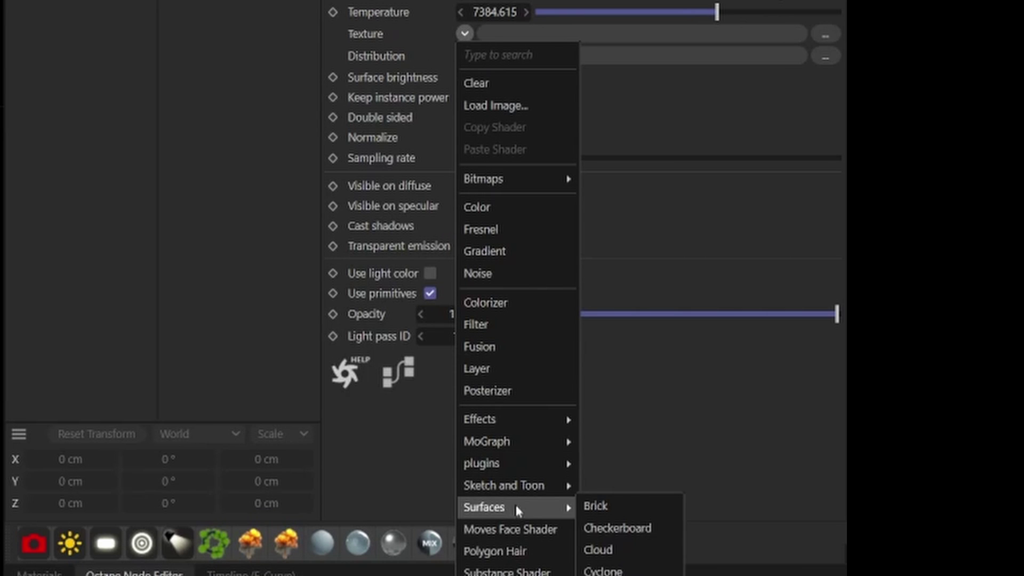
mouse_move(507, 461)
mouse_move(609, 465)
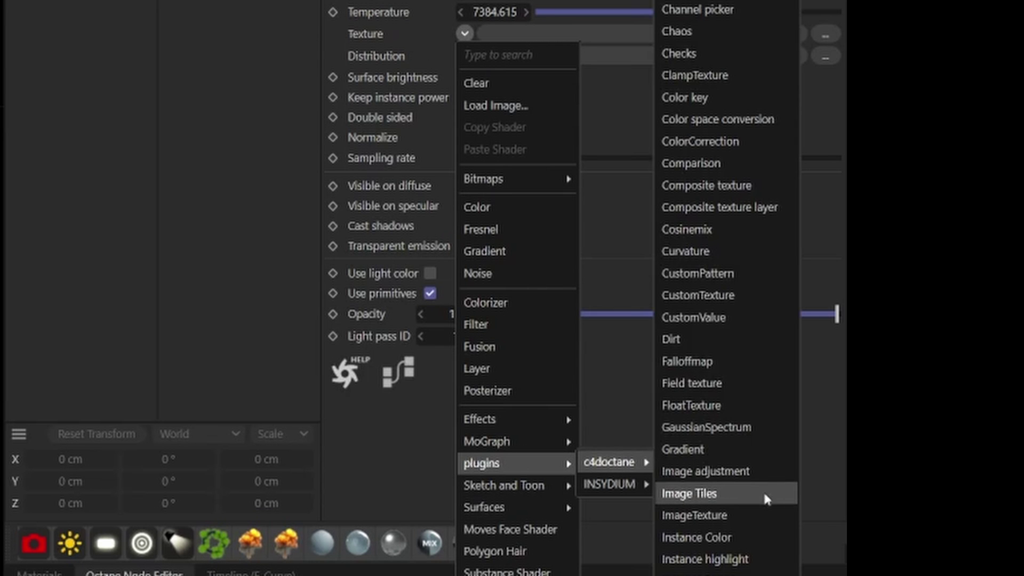
left_click(740, 512)
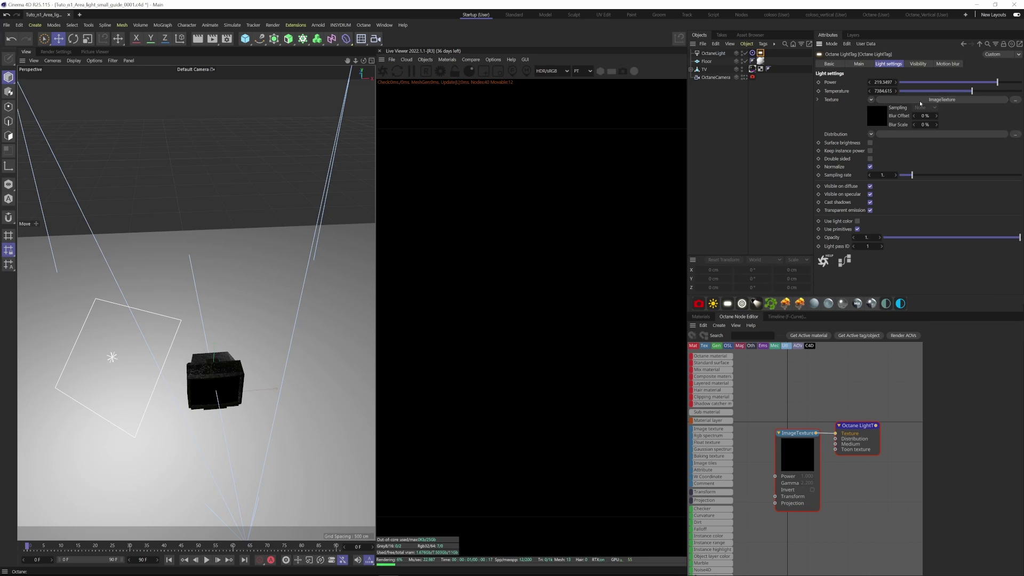
Load the multicoloured swirl JPG from the Material folder into the light's ImageTexture shader
left_click(900, 99)
left_click(900, 96)
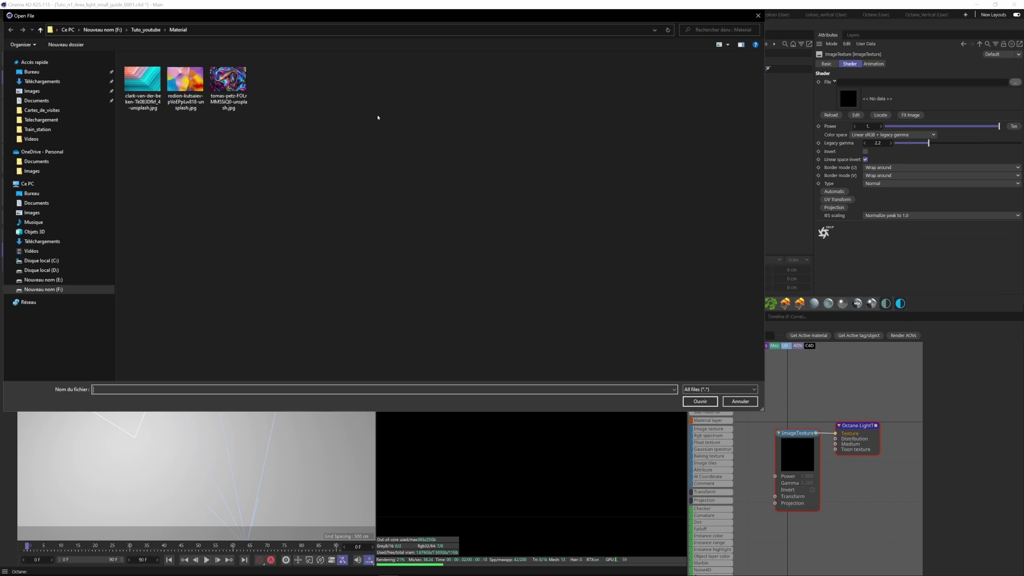
double_click(228, 85)
left_click(570, 327)
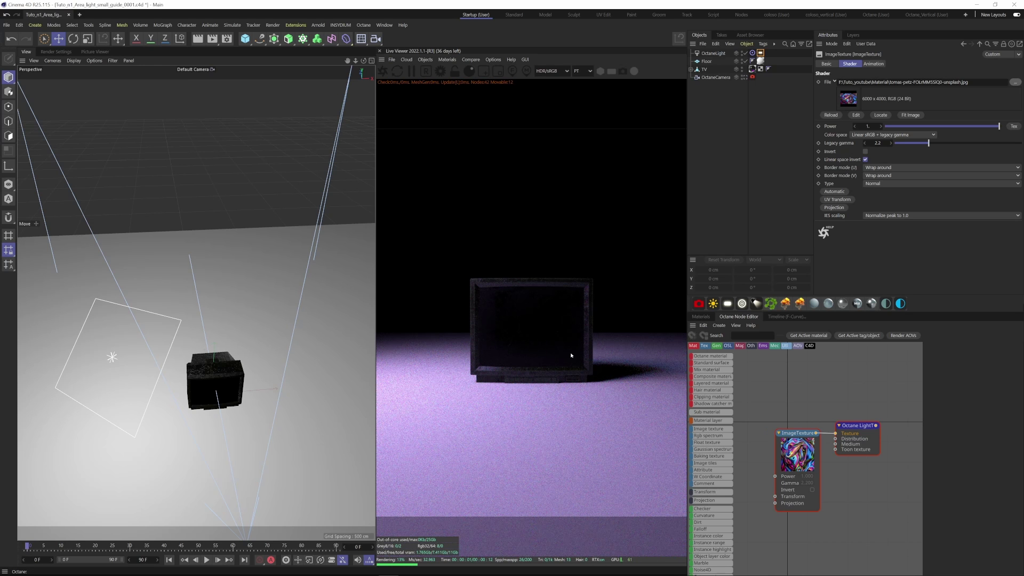
Select the area light and scale it down to a small rectangle beside the TV
left_click(760, 53)
left_click(714, 54)
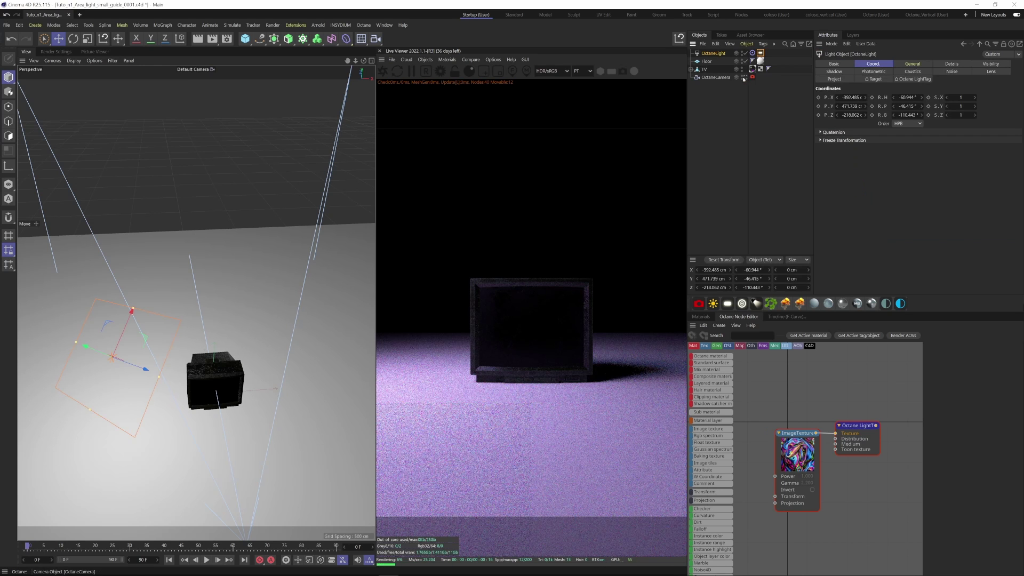
left_click(744, 77)
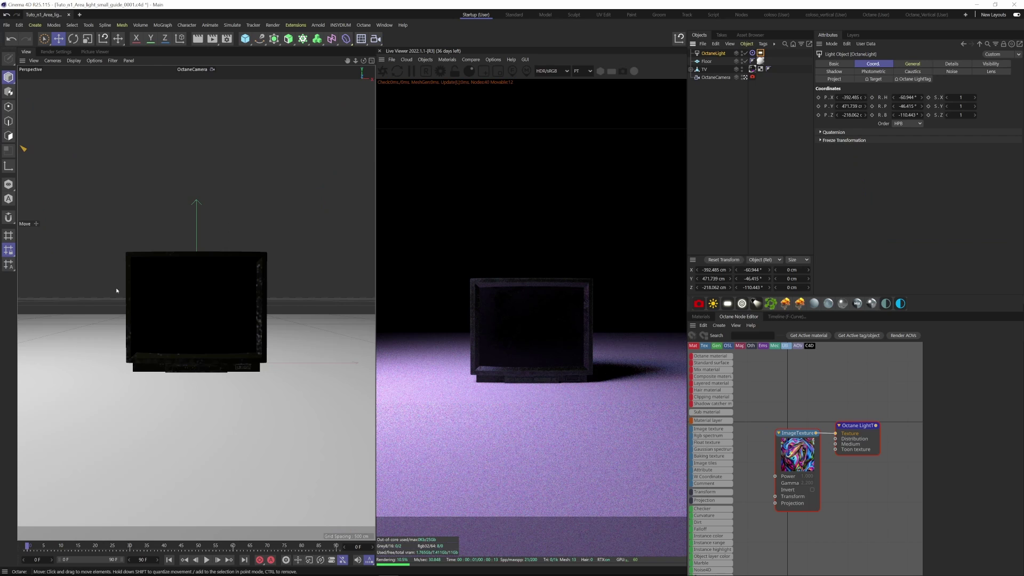
left_click(745, 77)
key("t")
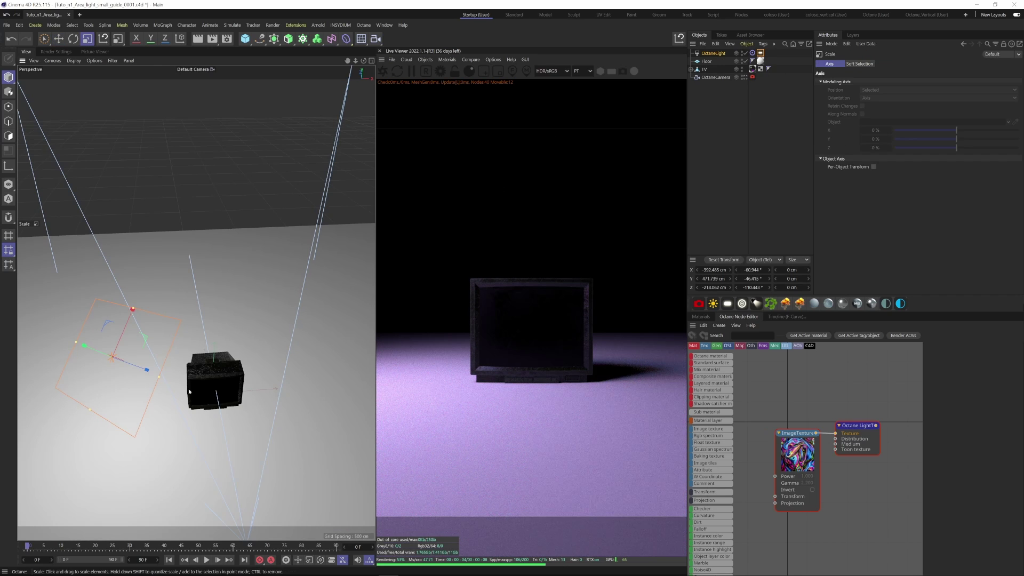
left_click_drag(202, 375, 122, 447)
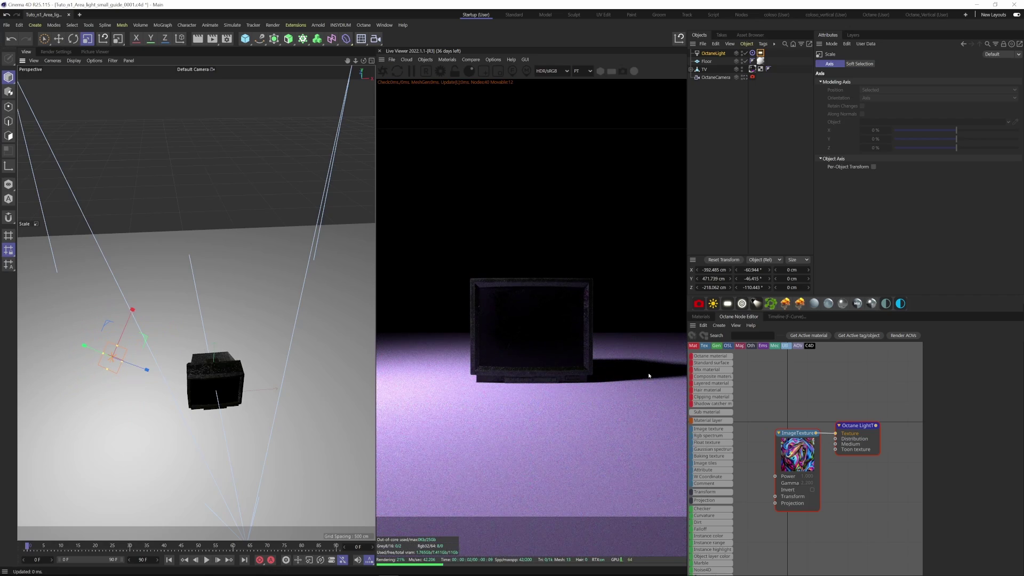
Move the ImageTexture shader from the light tag's Texture channel to its Distribution channel by copying, clearing and pasting it
left_click(761, 54)
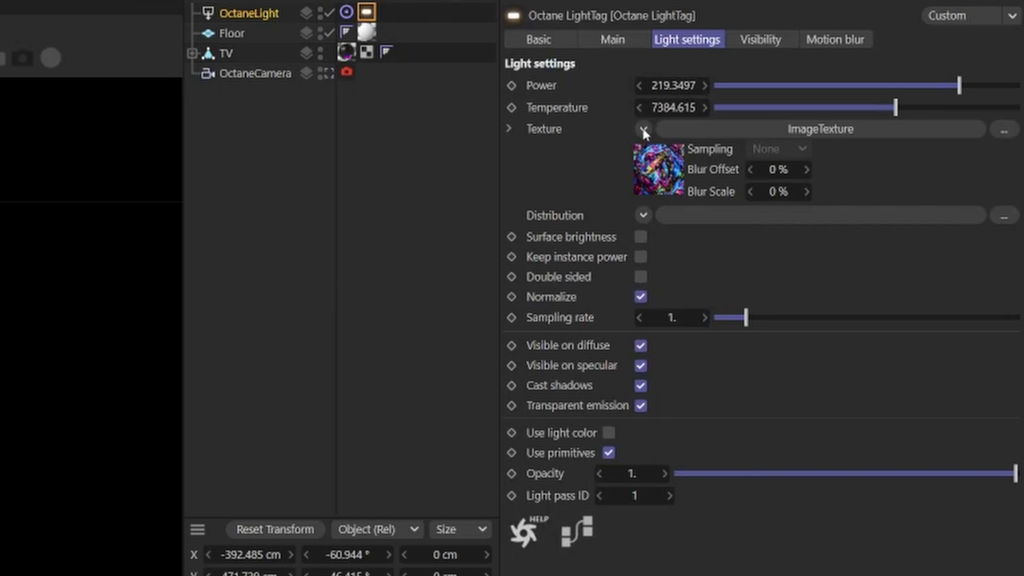
left_click(643, 129)
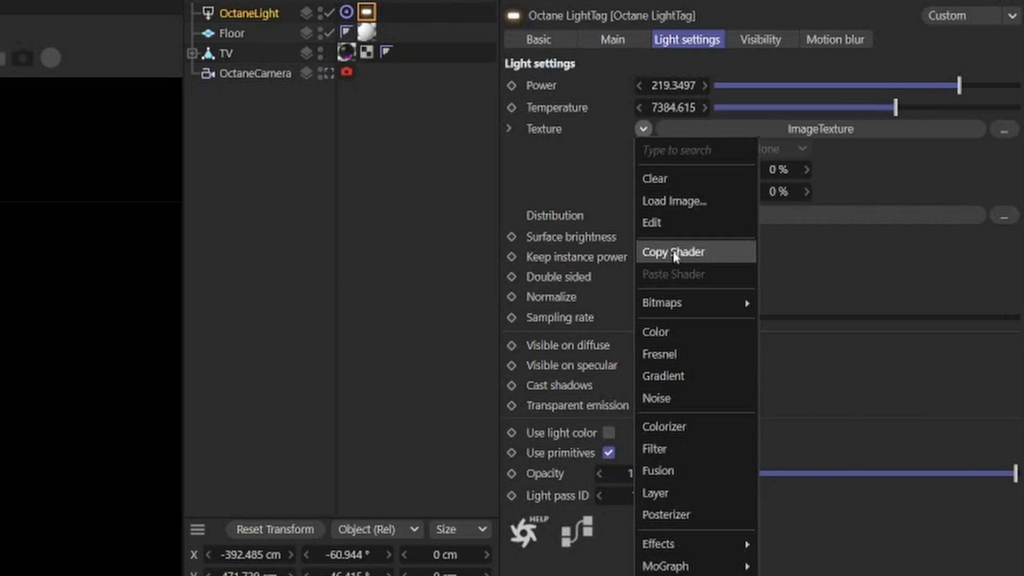
left_click(693, 253)
left_click(643, 130)
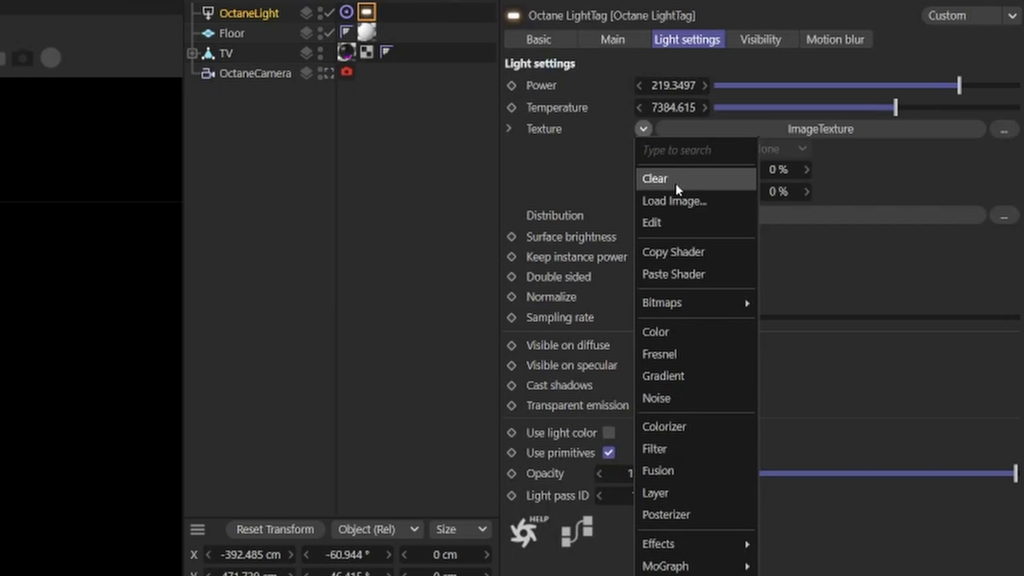
left_click(661, 178)
left_click(643, 151)
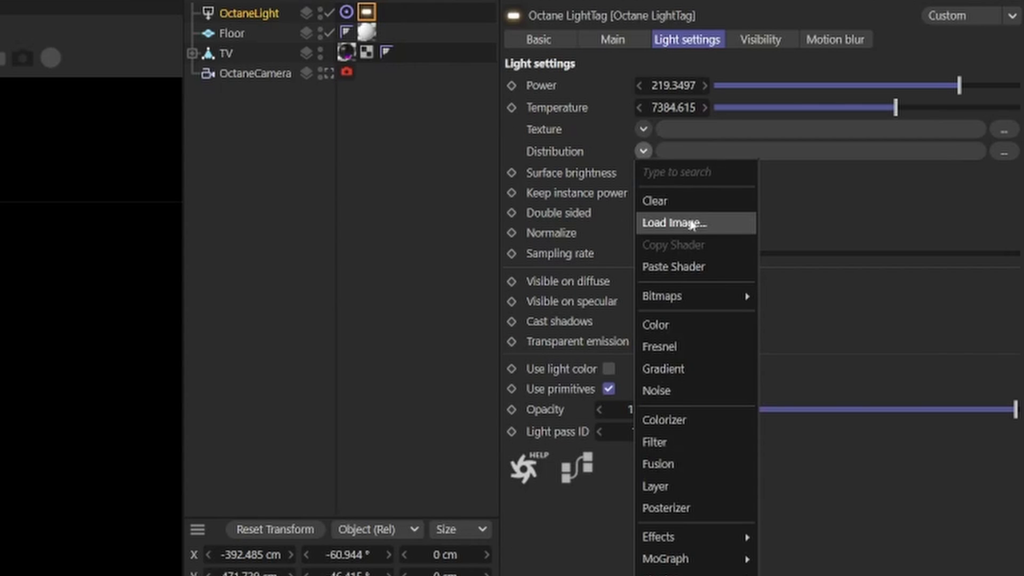
left_click(690, 266)
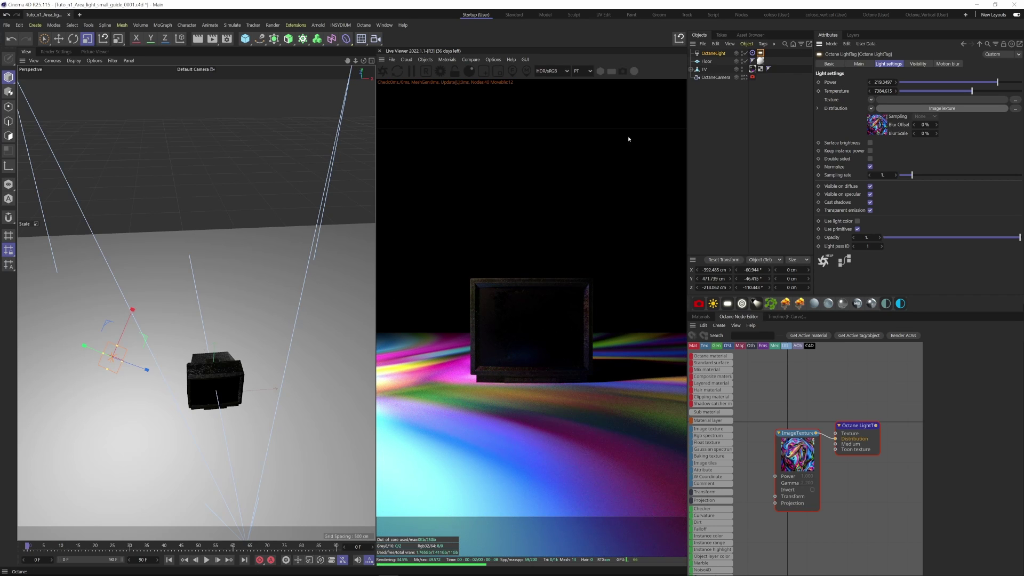
Shrink the area light almost to a point to sharpen the projected image
left_click(716, 54)
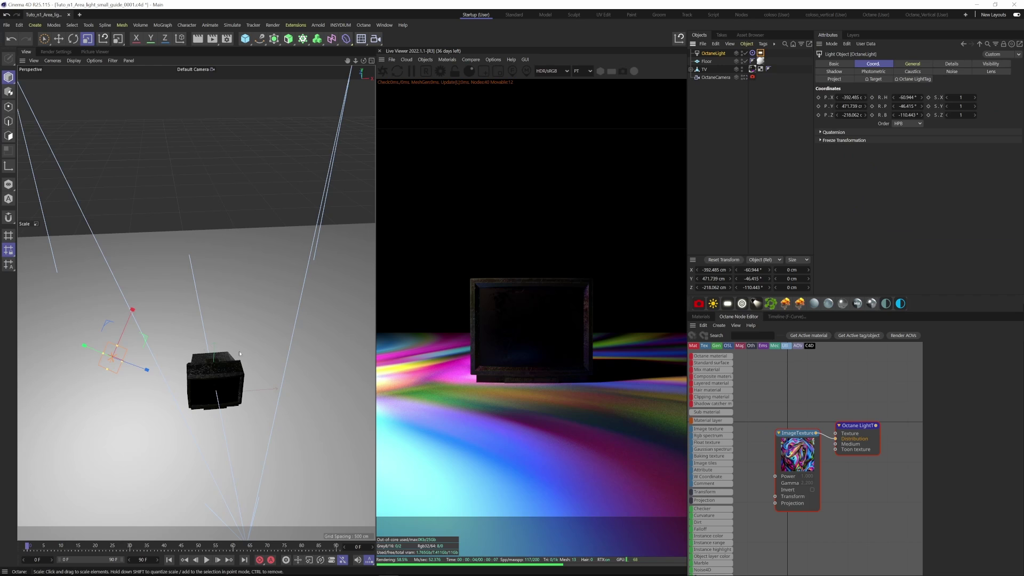
left_click_drag(240, 379, 114, 385)
Clear the image shader from the light tag's Distribution channel
left_click(760, 53)
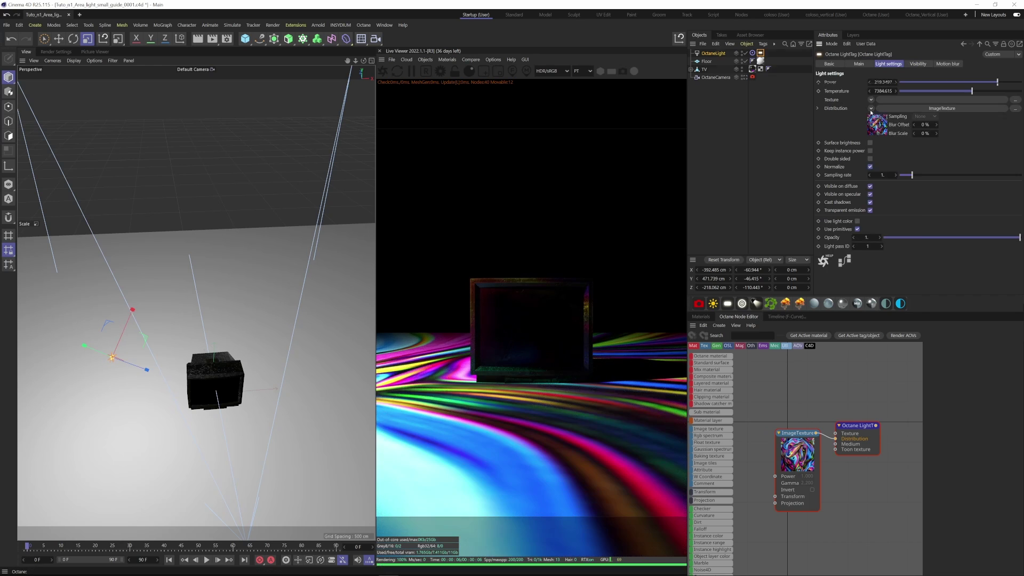
left_click(870, 108)
left_click(880, 118)
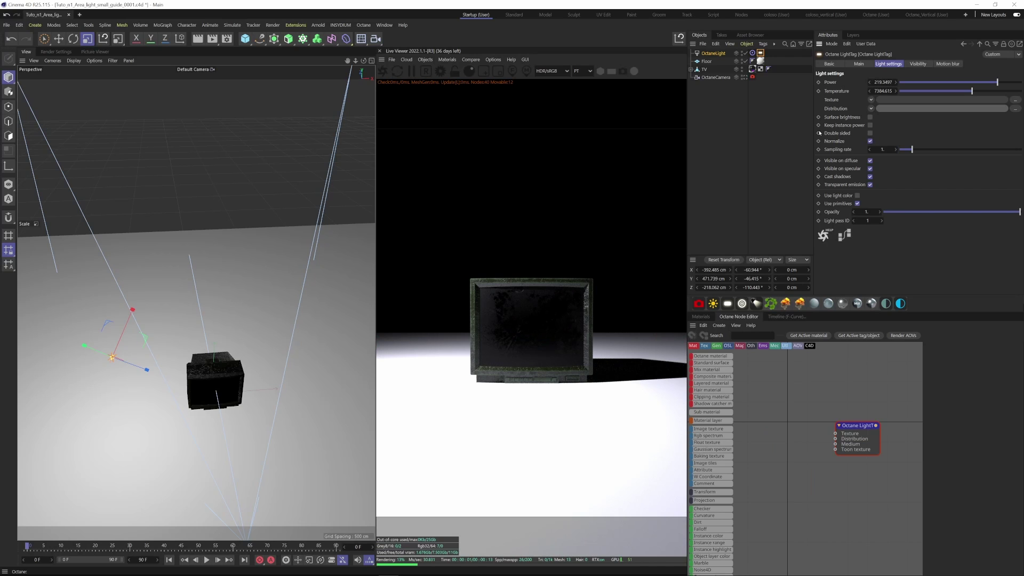
Try the Double sided option on the area light and set its temperature to about 7385
left_click(870, 133)
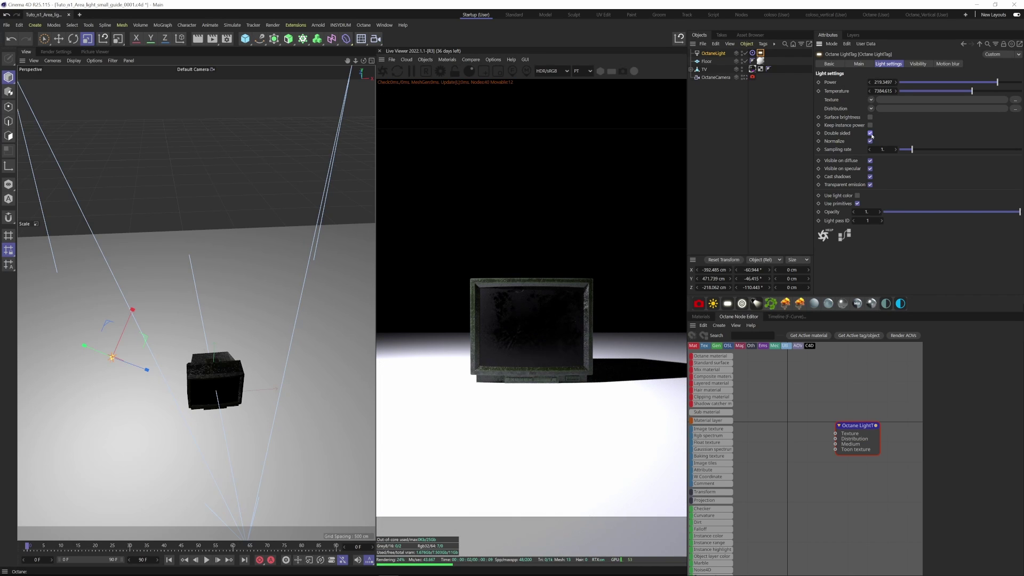
left_click(870, 133)
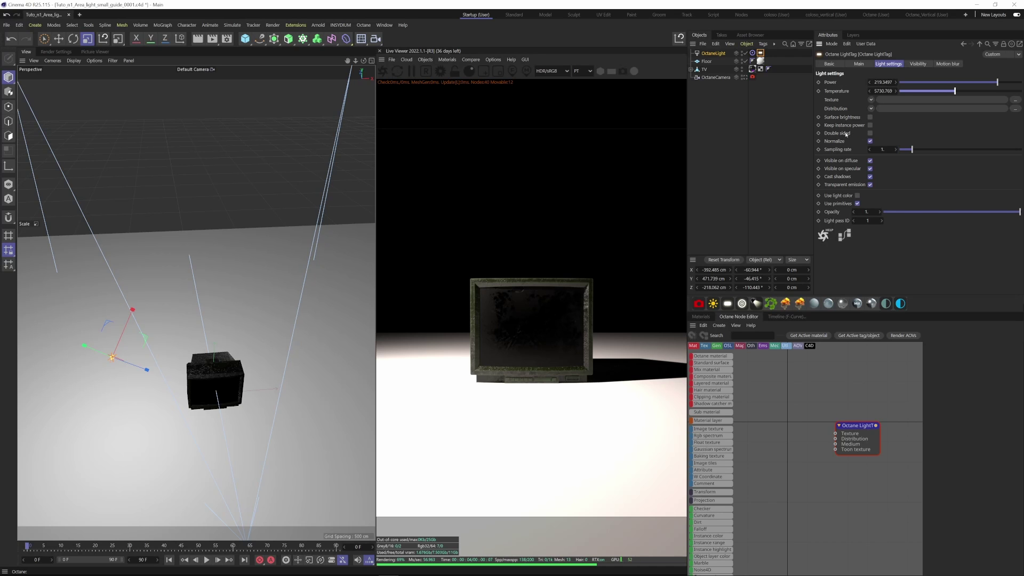
mouse_move(955, 93)
left_mouse_down()
mouse_move(891, 92)
mouse_move(1016, 97)
mouse_move(957, 94)
mouse_move(971, 91)
left_mouse_up()
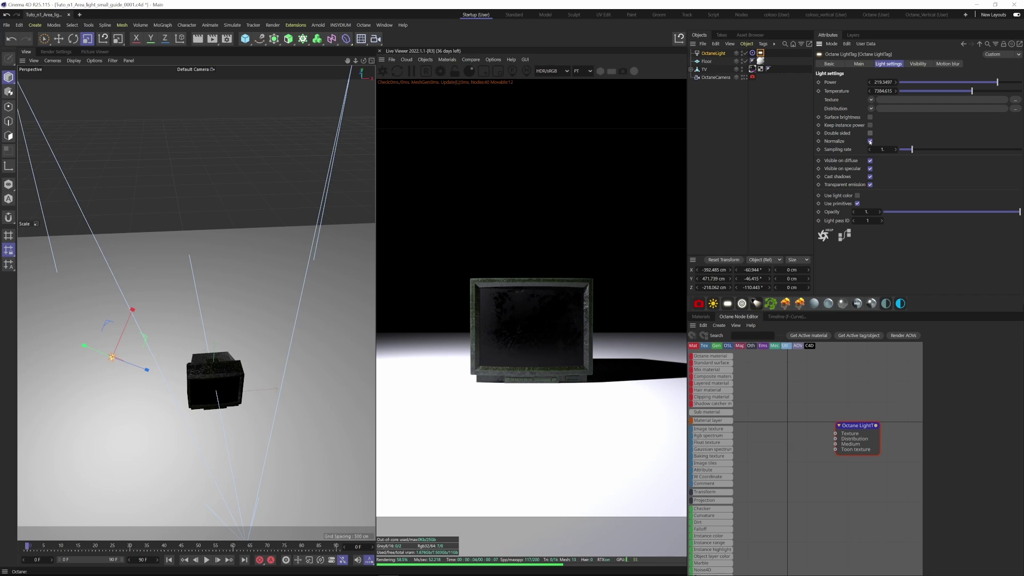
Turn off Normalize for the area light and try a different temperature
left_click(869, 142)
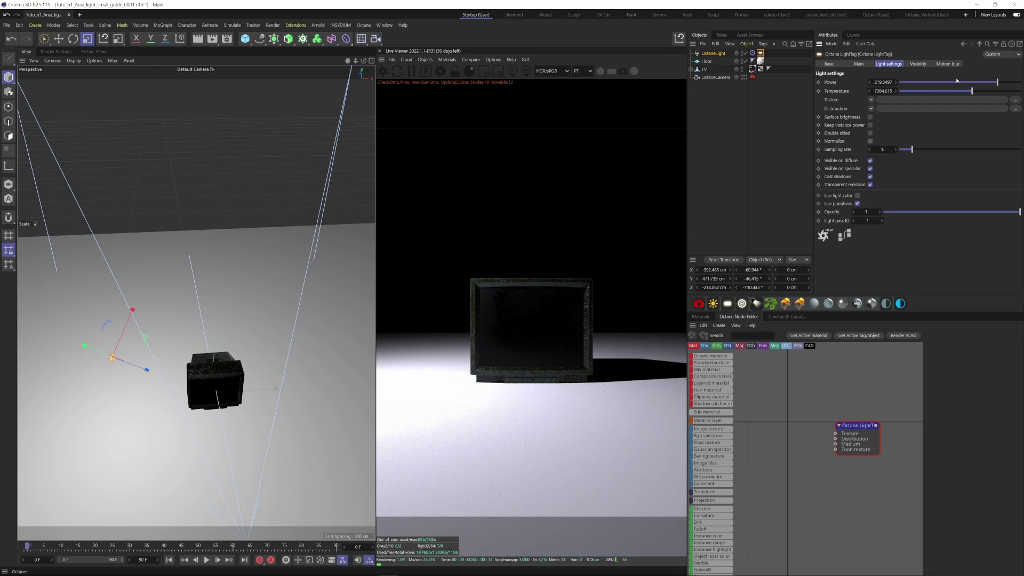
left_click_drag(971, 91, 1006, 93)
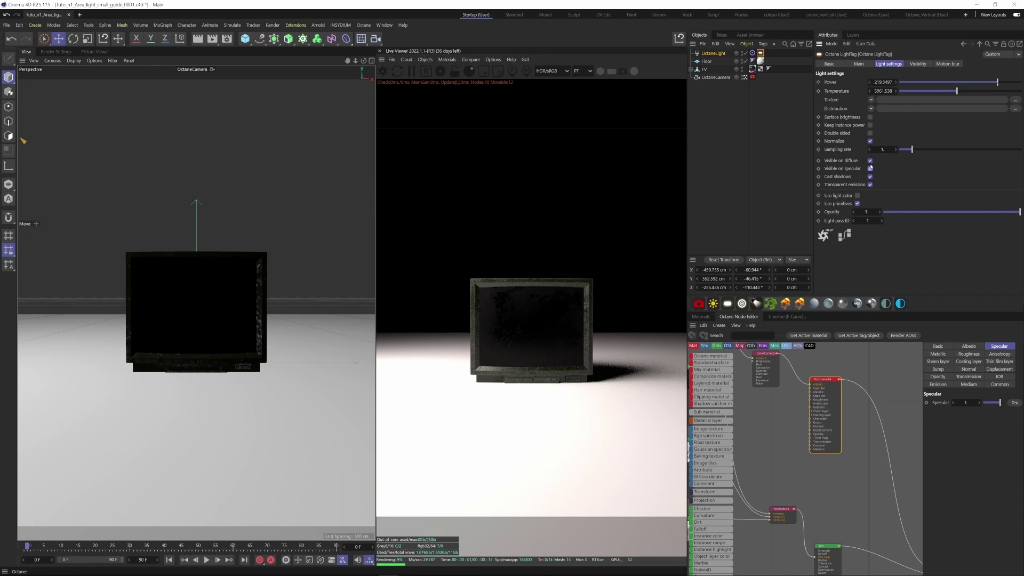
Try the area light with Visible on diffuse disabled and with Visible on specular disabled
left_click(870, 164)
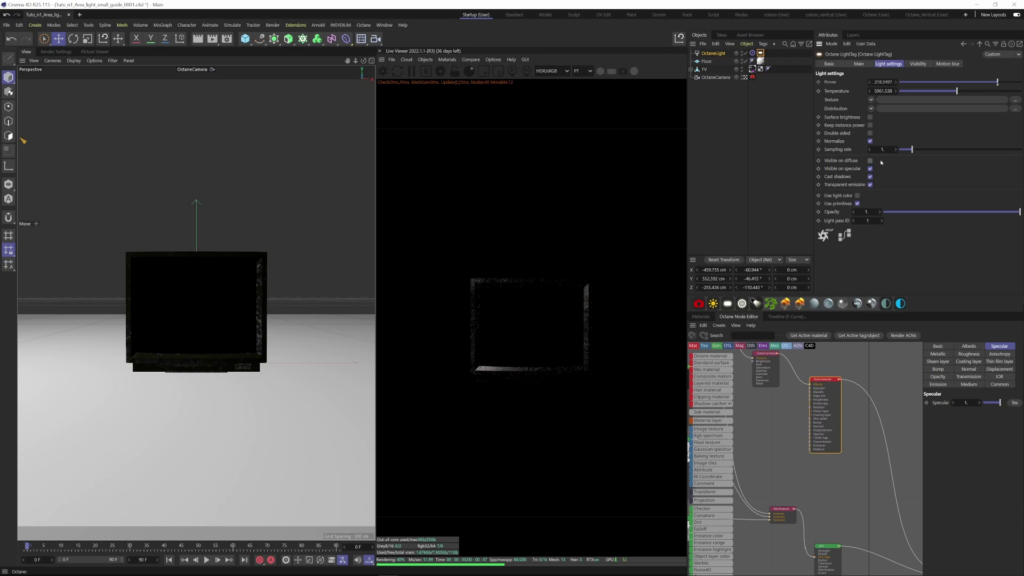
left_click(870, 168)
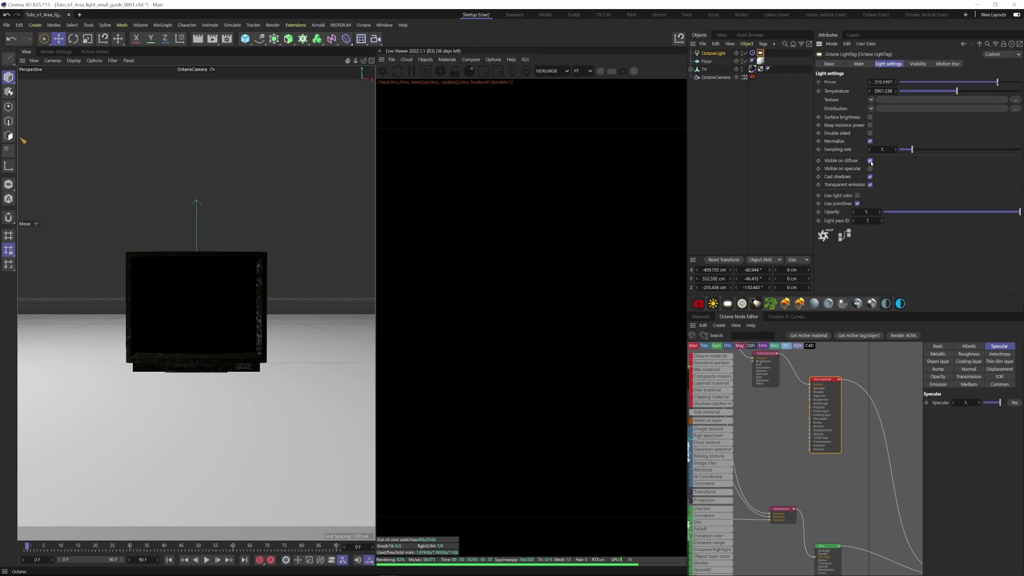
left_click(870, 160)
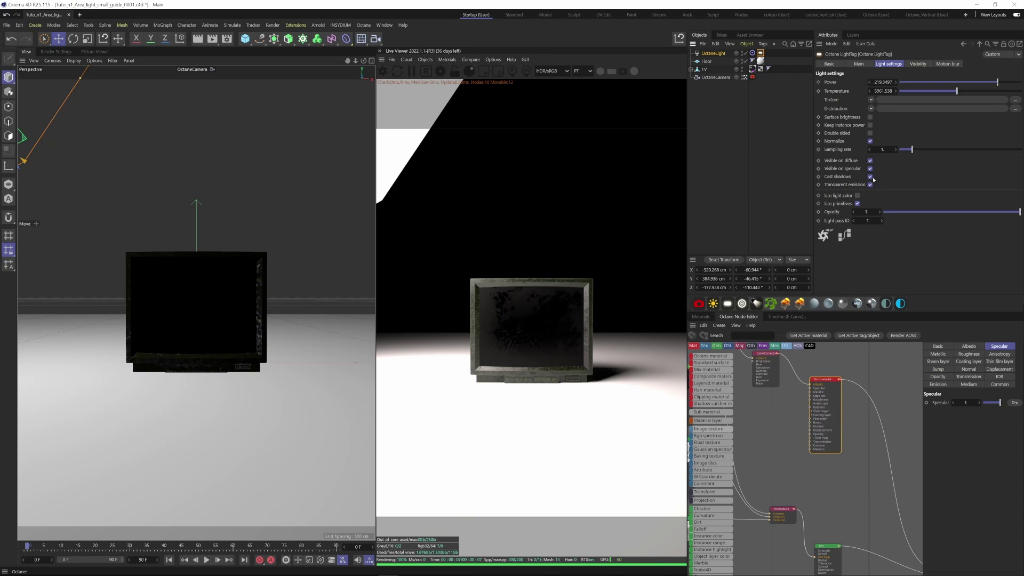
Try the area light without Cast shadows, and try lowering its opacity to about 0.32
left_click(870, 177)
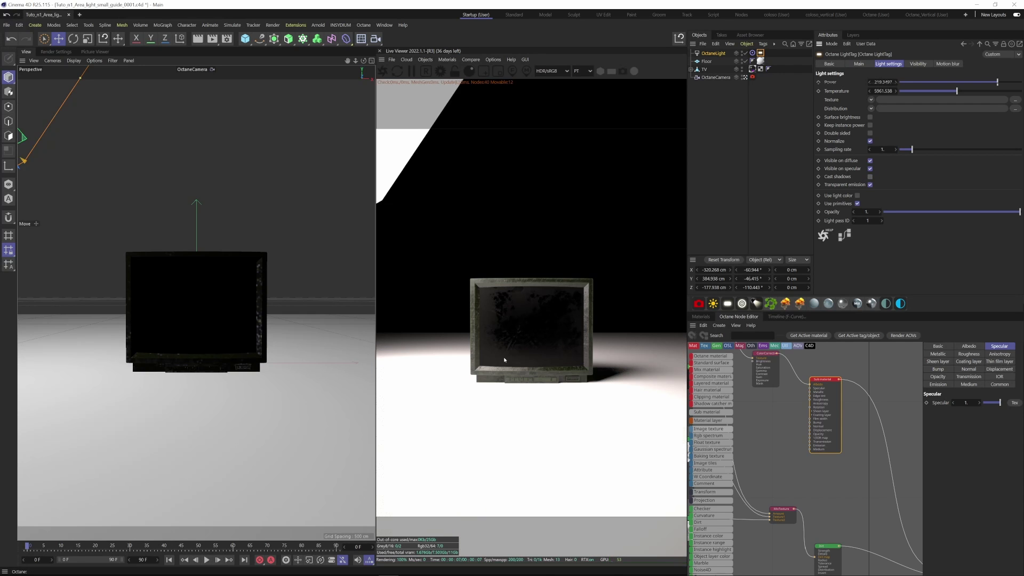
left_click(870, 177)
left_click_drag(1013, 213, 975, 213)
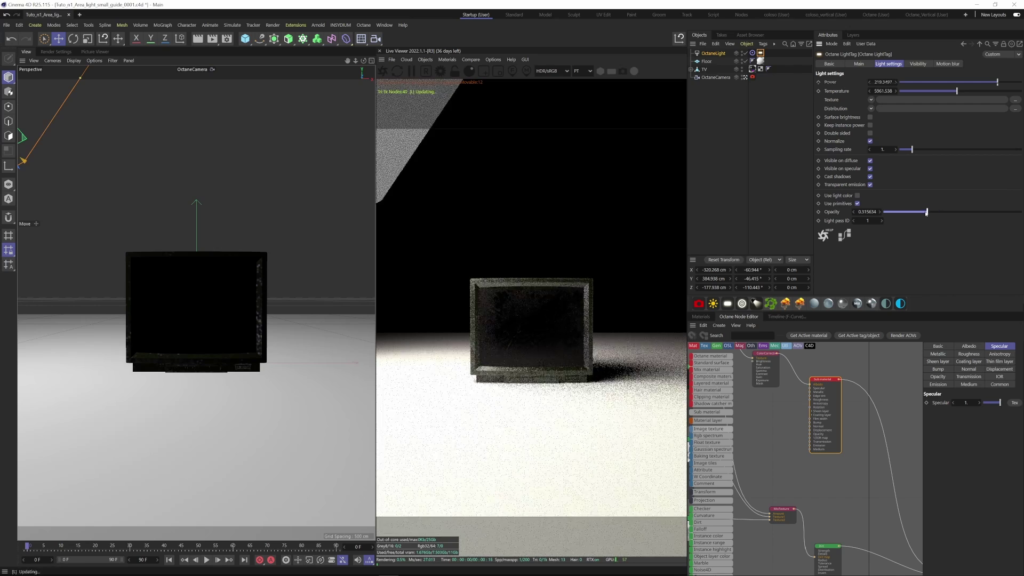
mouse_move(975, 212)
left_mouse_down()
mouse_move(877, 215)
mouse_move(968, 215)
left_mouse_up()
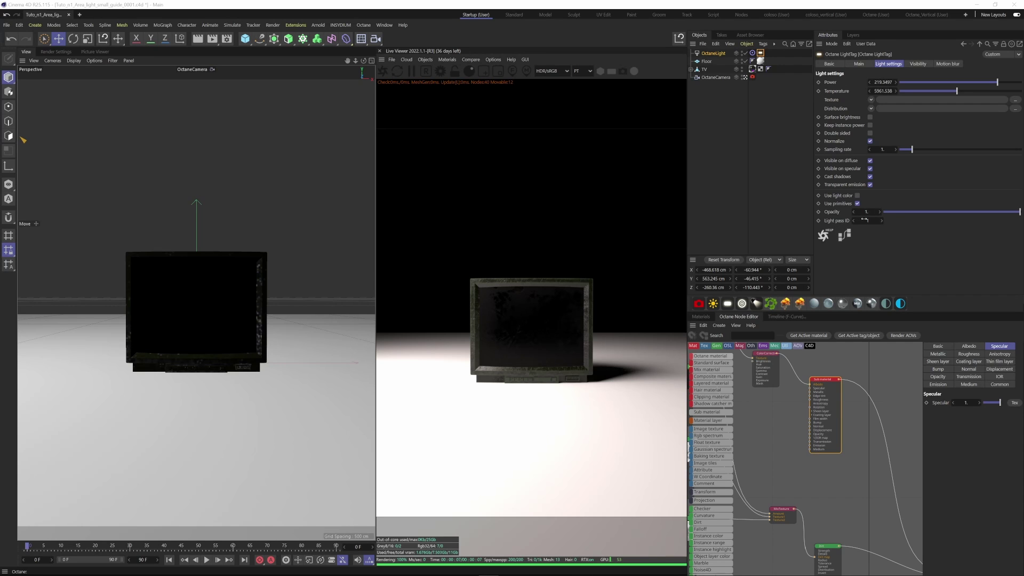
Set the area light's light pass ID to 2
left_click(864, 219)
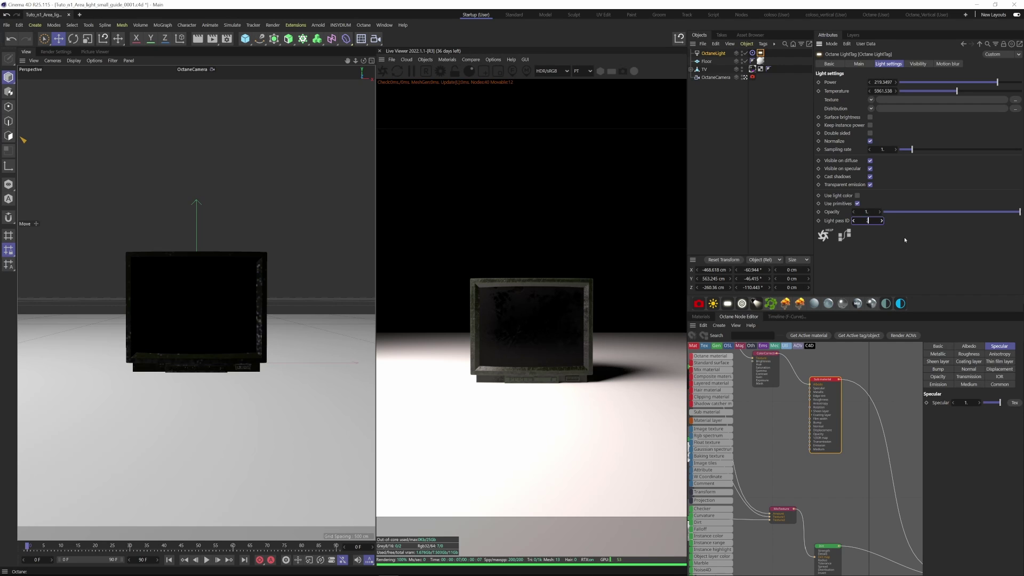
left_click(929, 252)
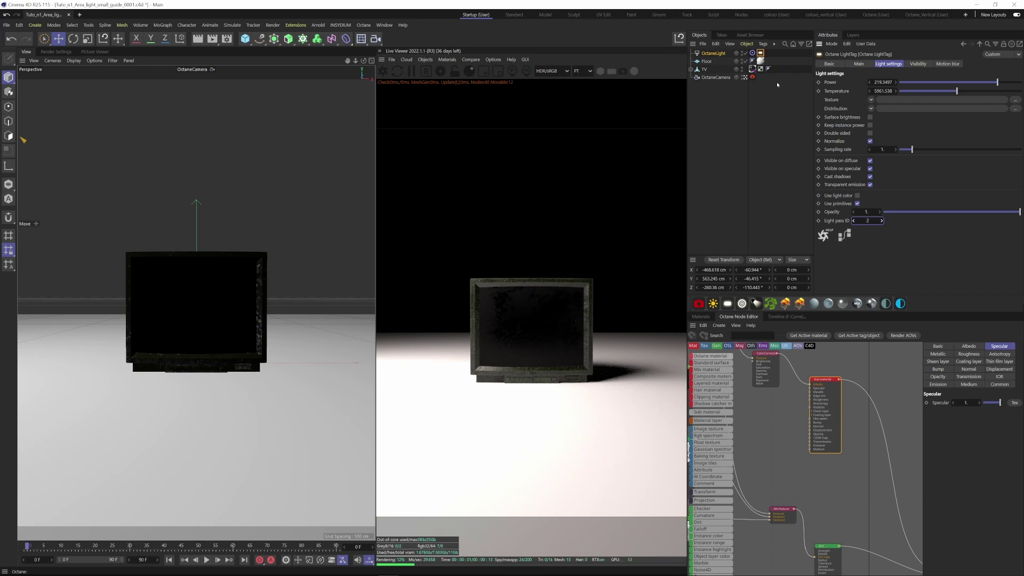
Add an Octane ObjectTag to the Floor object
right_click(707, 62)
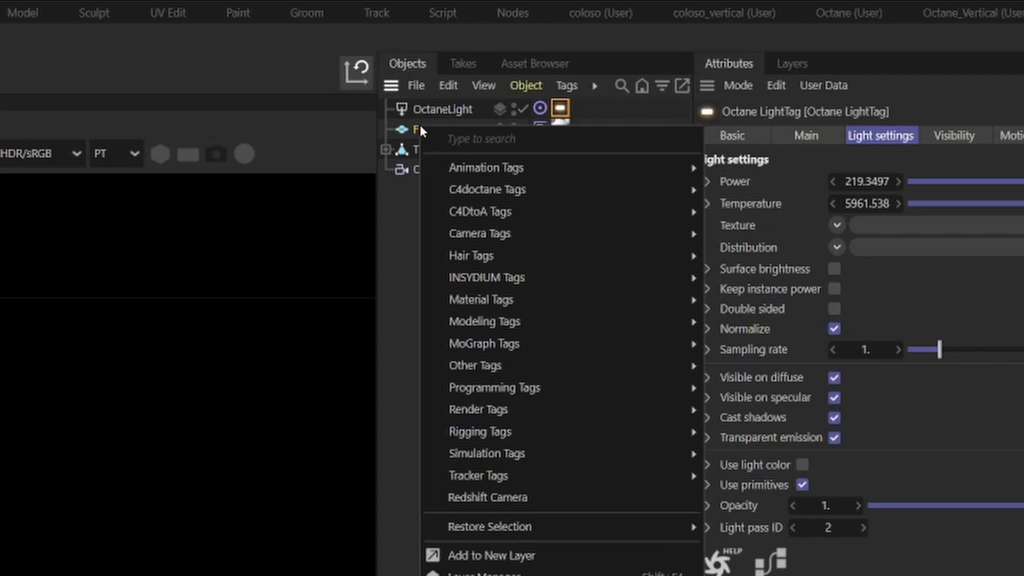
mouse_move(494, 193)
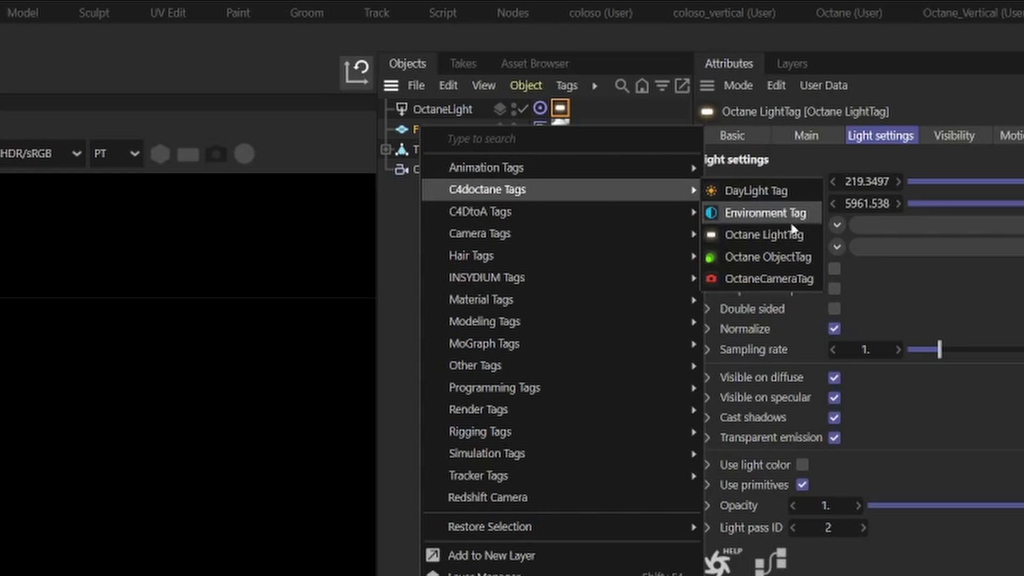
left_click(760, 258)
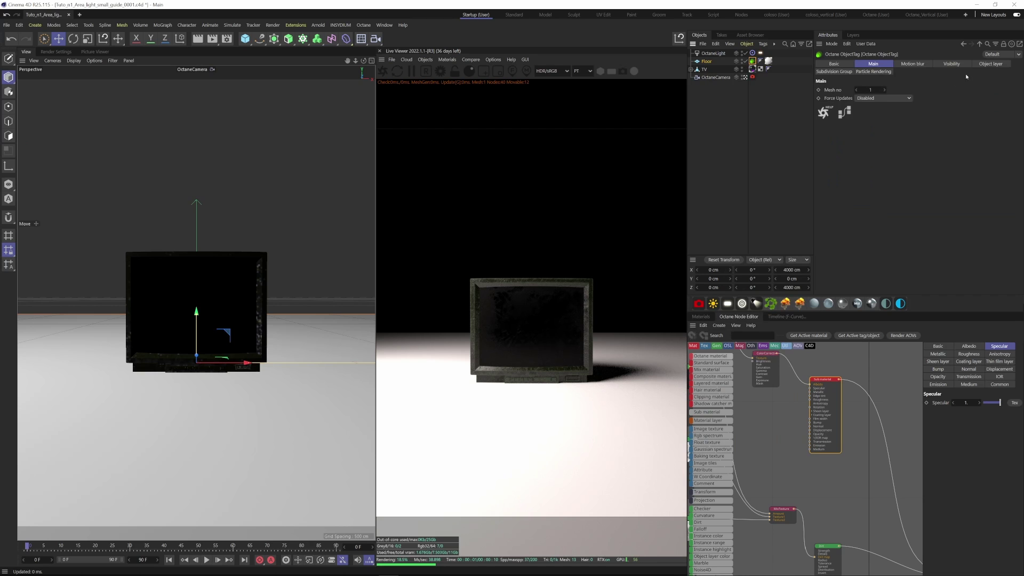
Enable the light pass mask in the Floor's object layer settings and exclude light pass 2
left_click(979, 65)
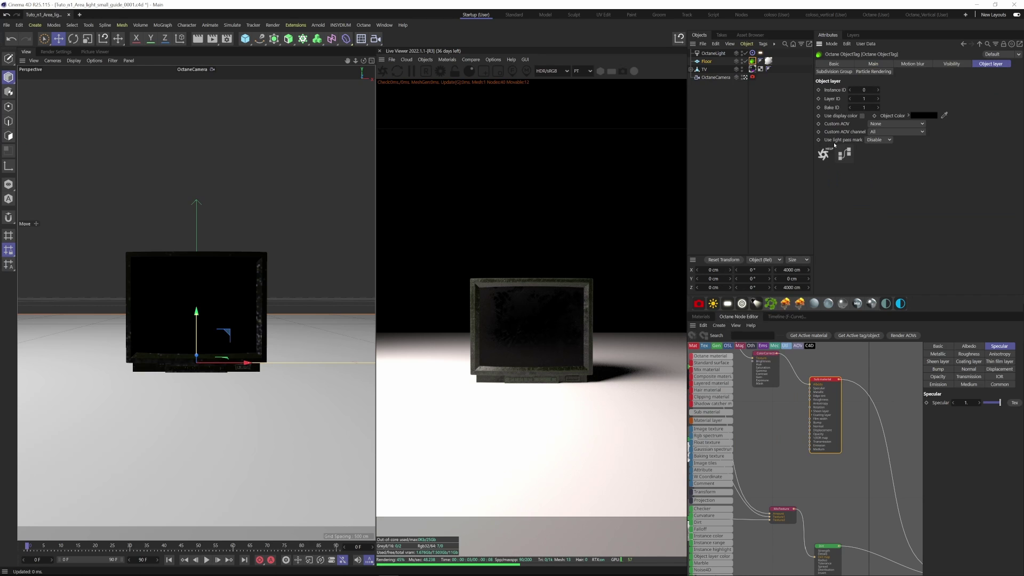
left_click(879, 139)
left_click(879, 157)
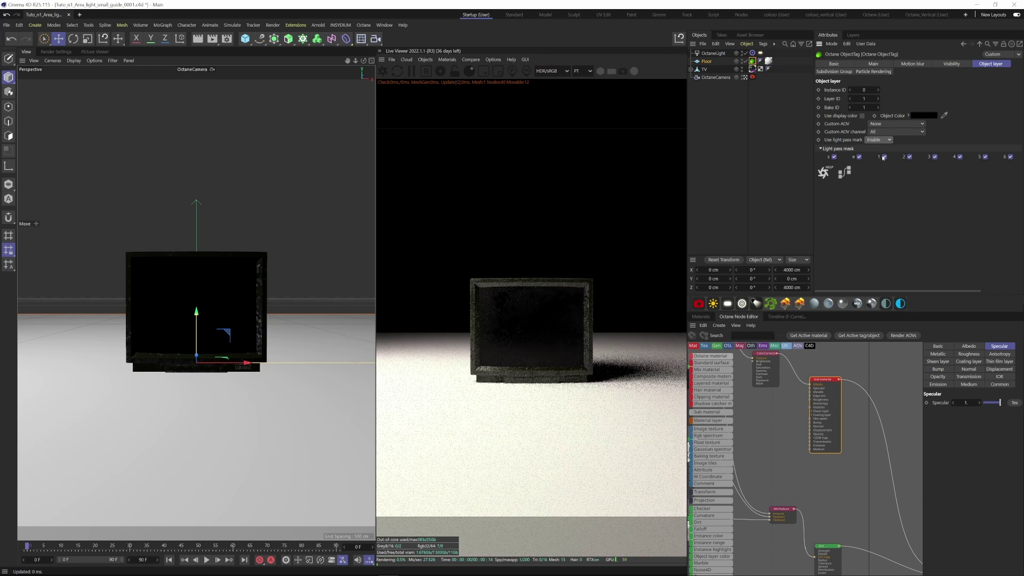
left_click(910, 157)
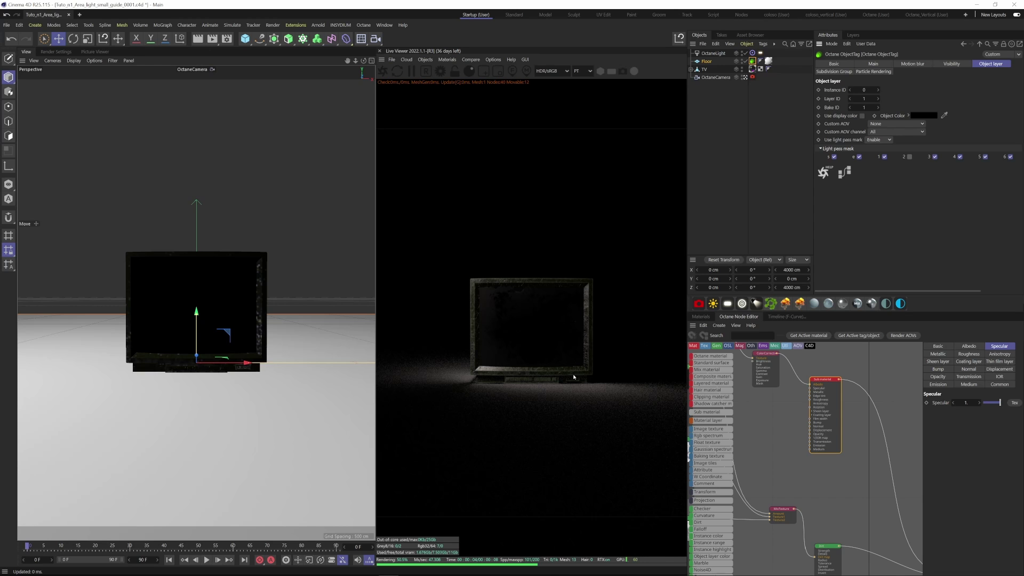
Review the area shapes available in the Octane light's detail settings
left_click(716, 53)
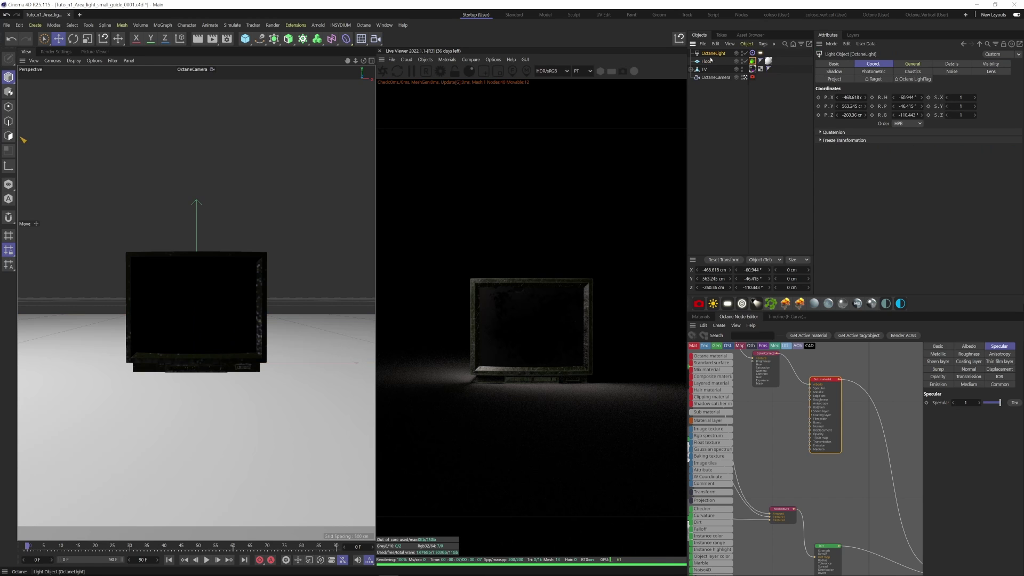
left_click(943, 64)
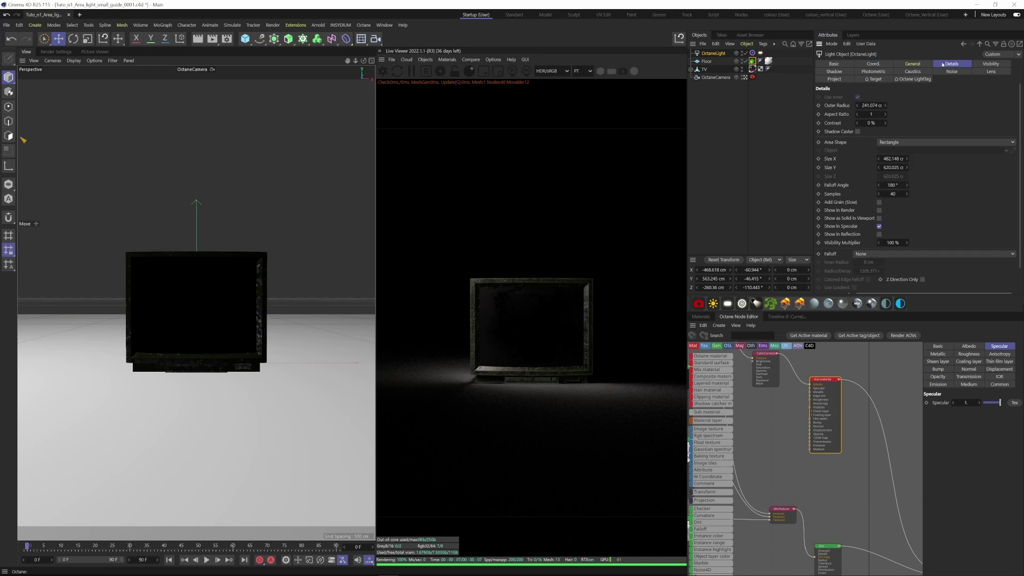
left_click(896, 143)
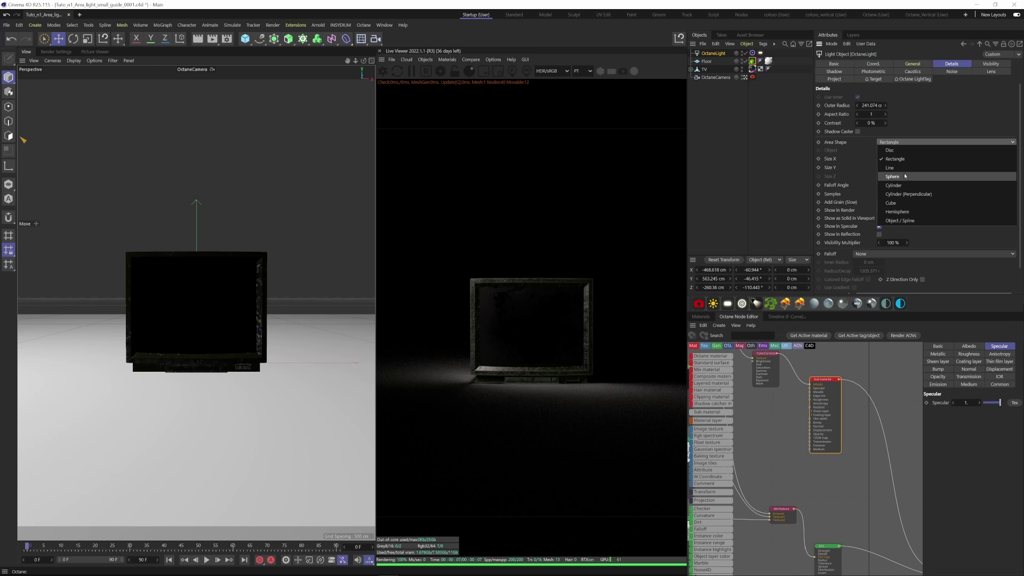
key("Escape")
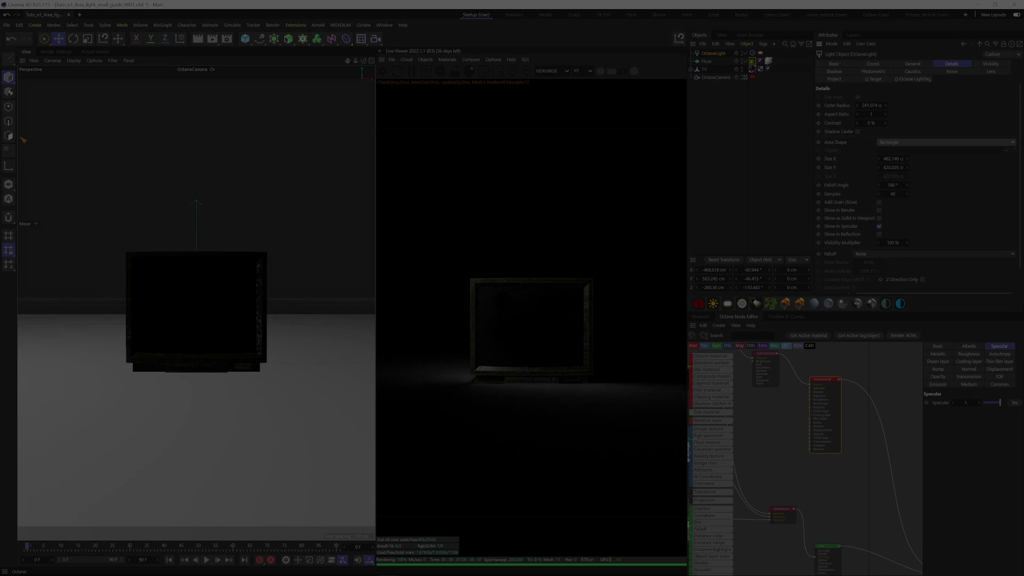